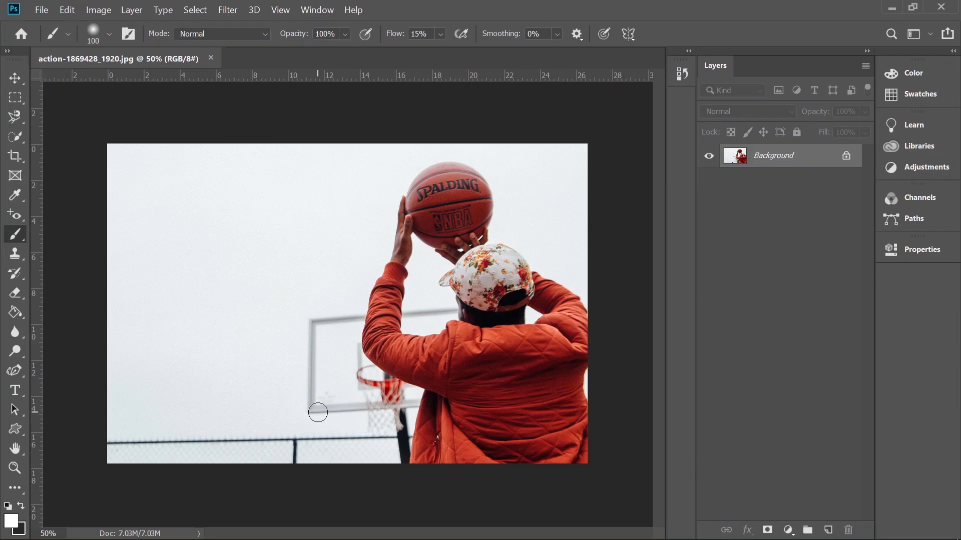
Select the basketball with the Quick Selection tool in add mode, using a 39 px brush
key("ctrl+plus")
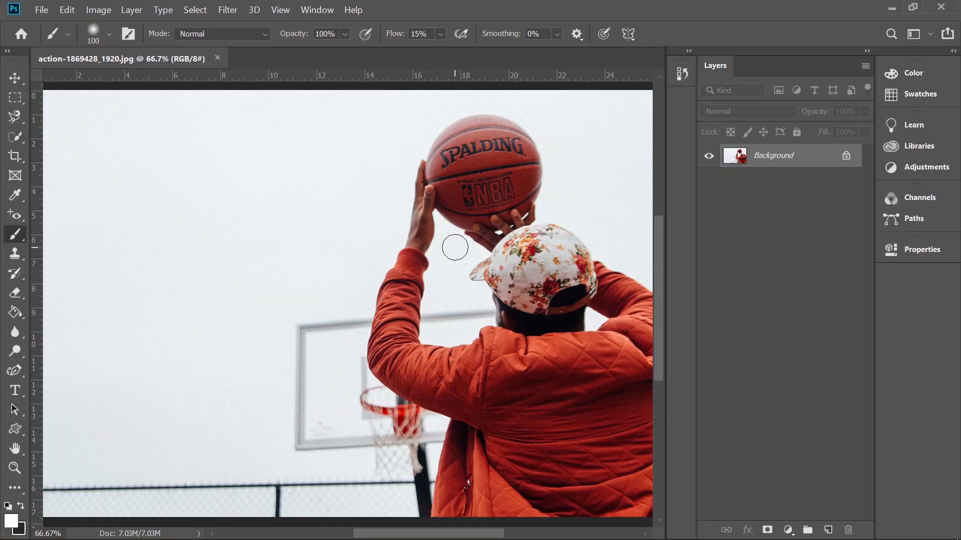
left_click(22, 139)
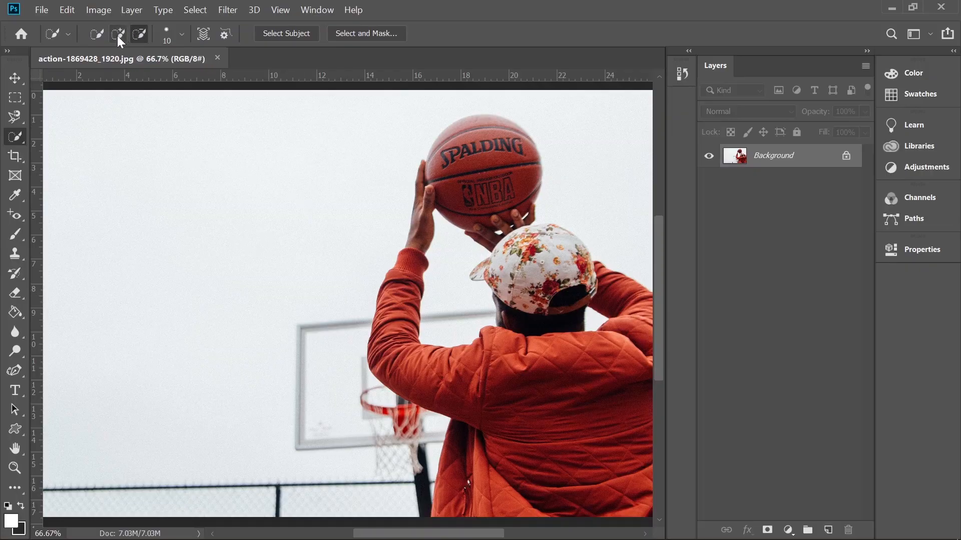
left_click(182, 35)
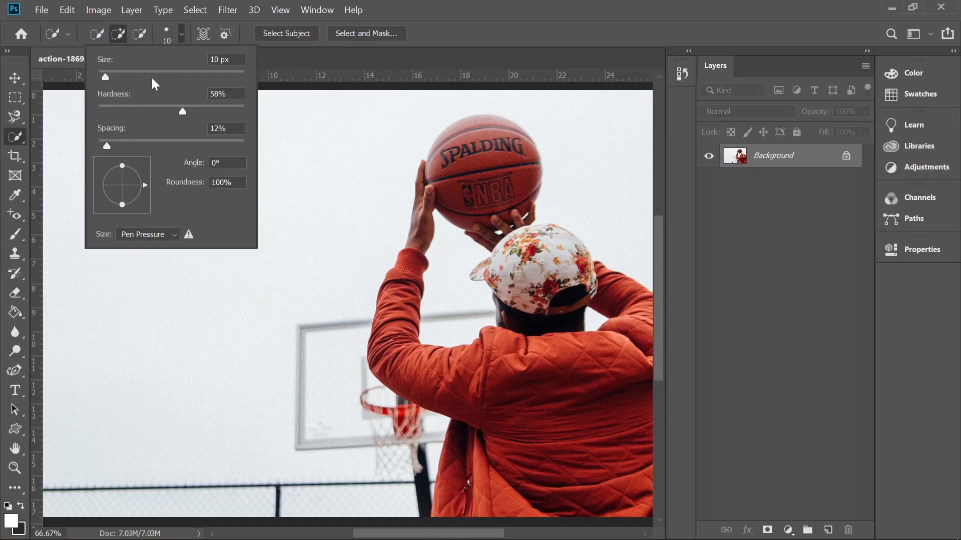
left_click_drag(103, 76, 111, 76)
left_click_drag(112, 79, 126, 78)
left_click(465, 156)
mouse_move(462, 155)
left_mouse_down()
mouse_move(468, 132)
mouse_move(479, 141)
mouse_move(427, 255)
mouse_move(473, 265)
mouse_move(505, 235)
mouse_move(512, 253)
mouse_move(531, 251)
mouse_move(496, 286)
left_mouse_up()
key("ctrl+plus")
key("space")
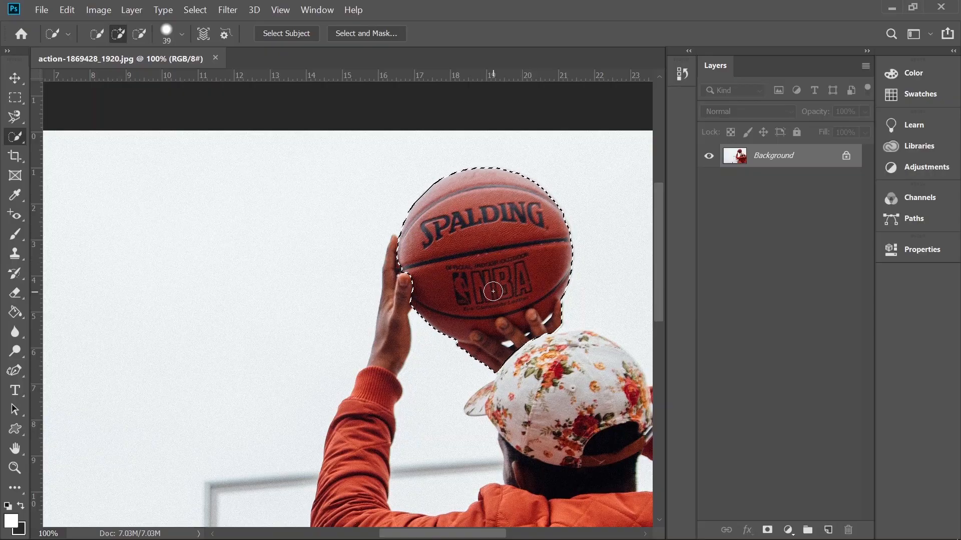
Subtract the fingers below the ball from the selection, reducing the brush to 21 px for the finer parts
left_click(140, 34)
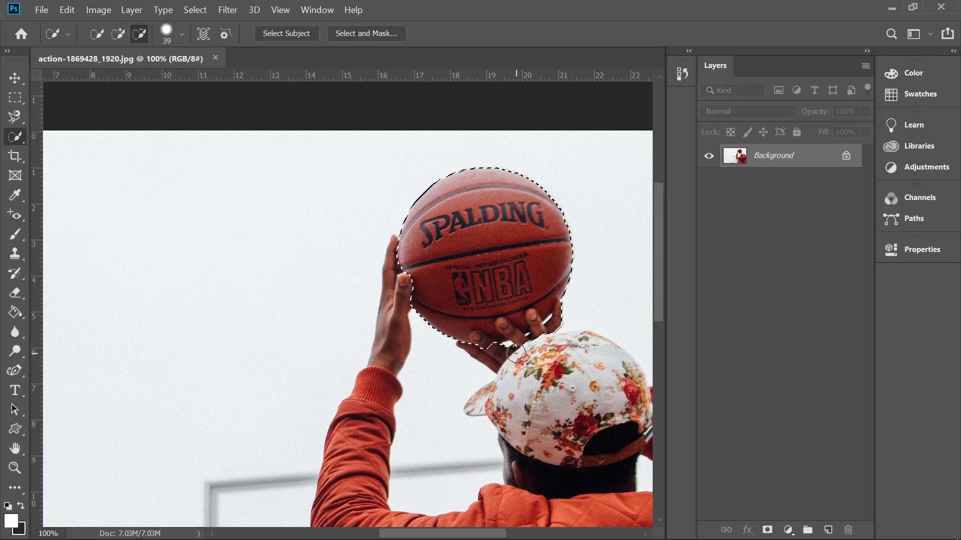
left_click_drag(510, 368, 543, 336)
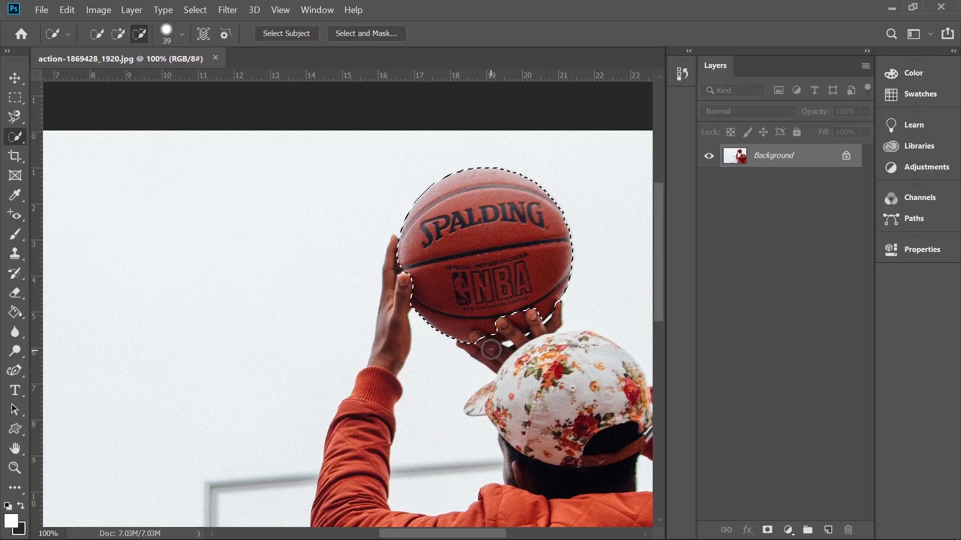
left_click(182, 34)
left_click_drag(126, 76, 113, 75)
left_click(472, 315)
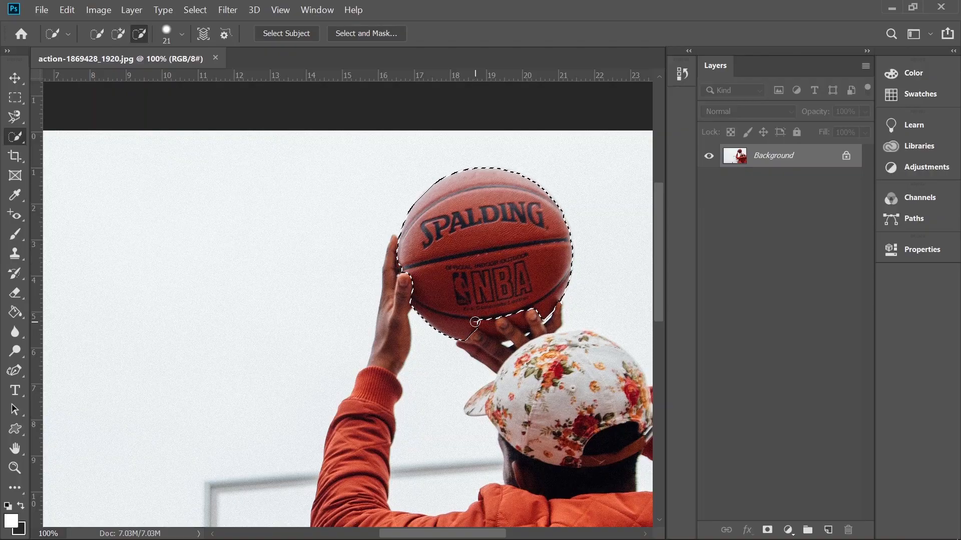
Add the missing strip of the ball above the fingertips back to the selection with the 21 px brush
left_click(118, 34)
left_click(488, 315)
left_click(485, 318)
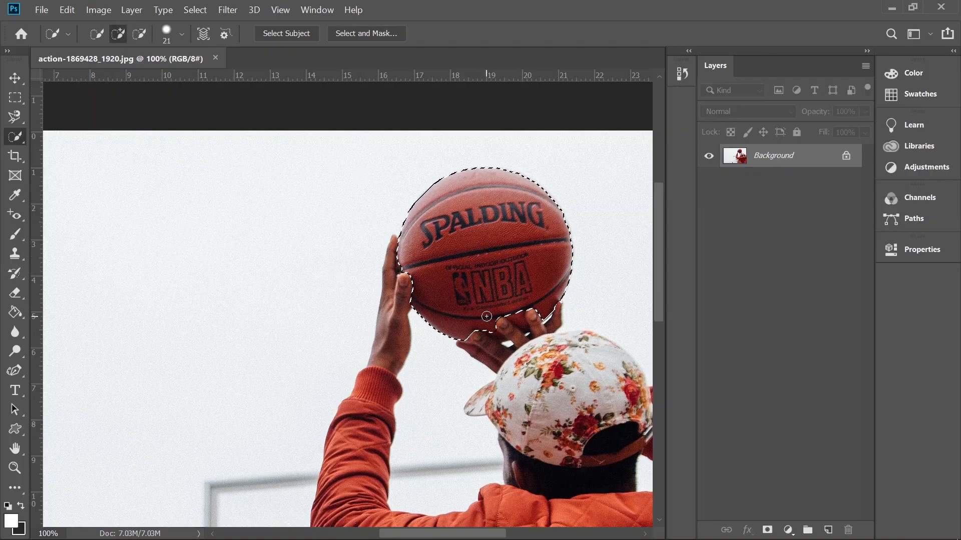
left_click(513, 316)
Refine the ball selection between the fingers and along the hand's edge with an 8 px brush
left_click(181, 34)
left_click_drag(113, 79, 103, 78)
left_click(492, 330)
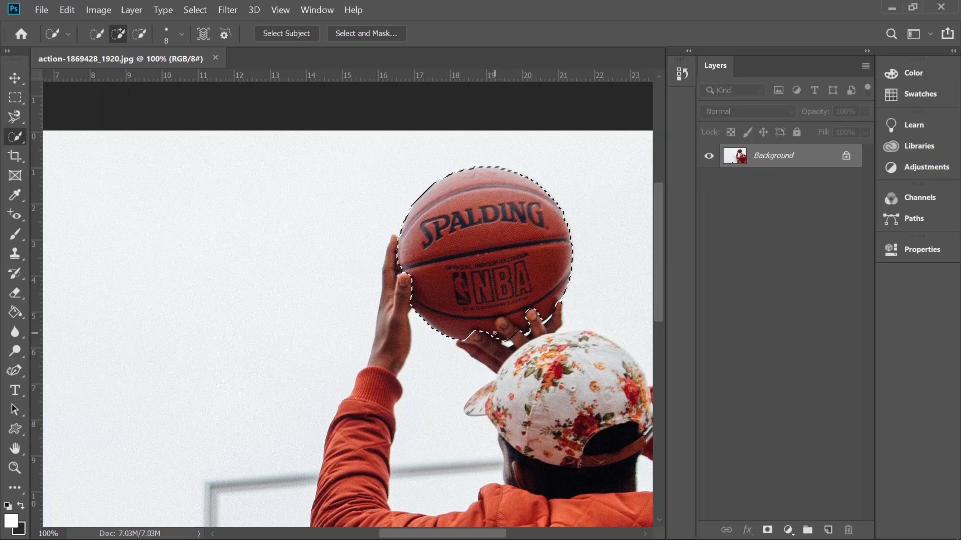
left_click(464, 340)
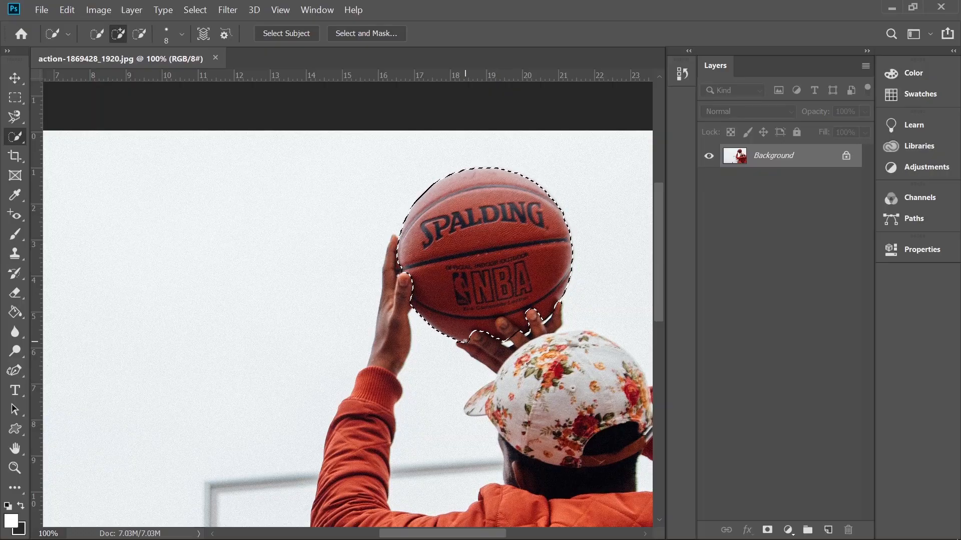
left_click(400, 267)
left_click(515, 336, "alt")
left_click(117, 35)
Smooth the ball selection slightly in Select and Mask, decontaminate its colors and output it to a new layer with a layer mask
left_click(358, 33)
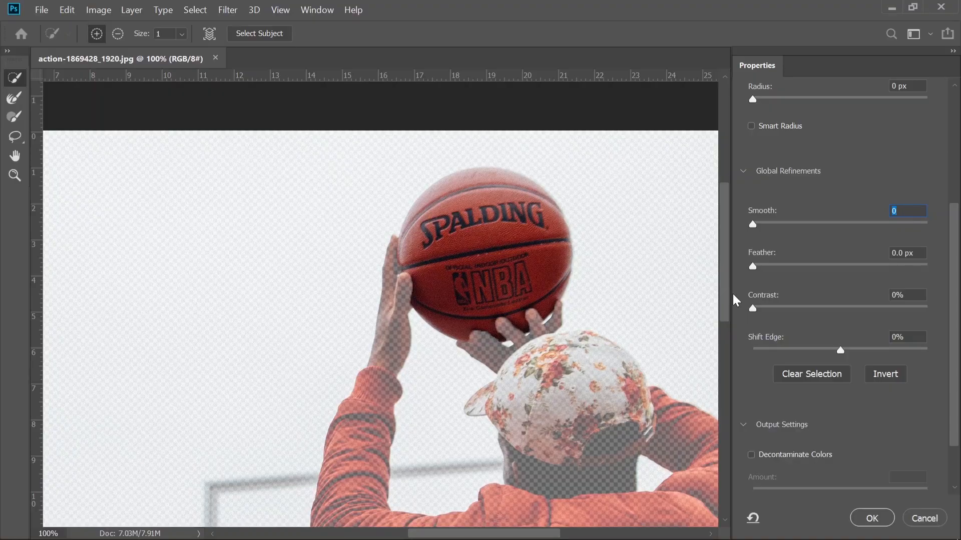
left_click_drag(754, 223, 769, 228)
left_click(750, 455)
left_click(870, 519)
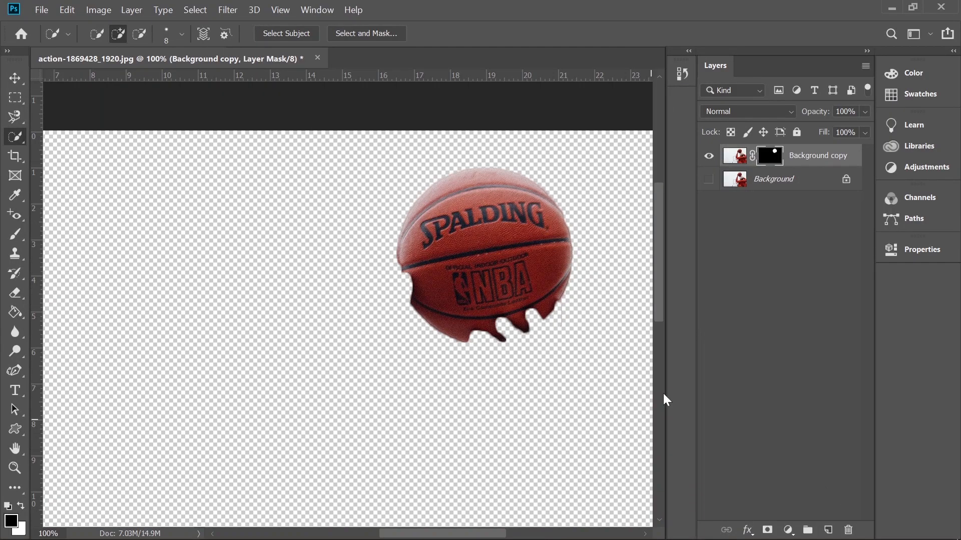
Show and activate the Background layer, and quick-select the player's hands, cap and raised arm near the hoop
left_click(796, 185)
left_click(710, 180)
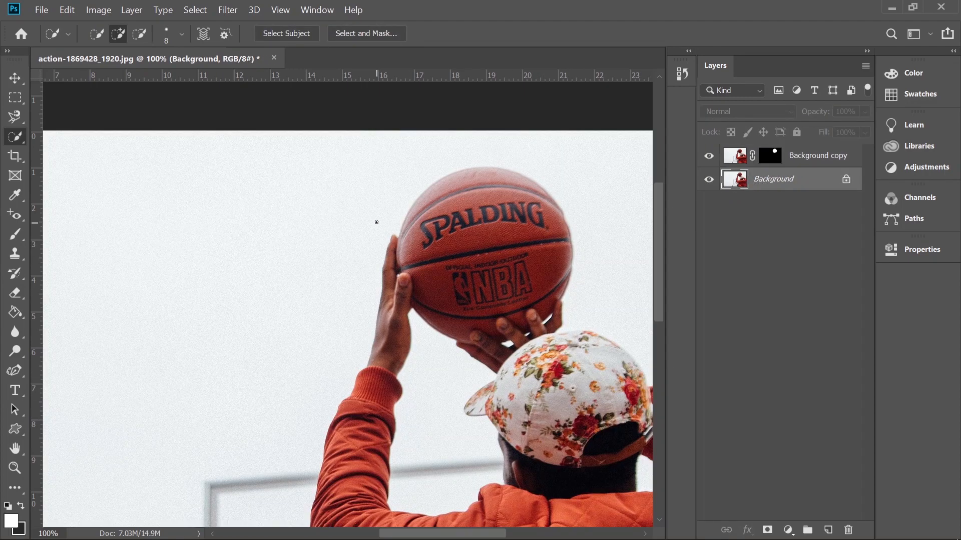
left_click(182, 33)
left_click_drag(107, 79, 117, 79)
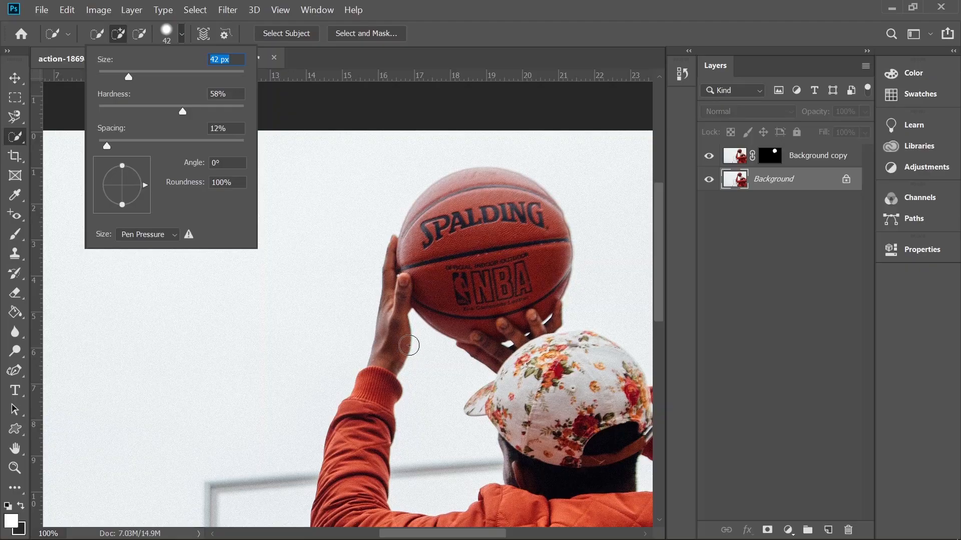
mouse_move(394, 247)
left_mouse_down()
mouse_move(395, 304)
mouse_move(402, 283)
mouse_move(361, 493)
mouse_move(244, 339)
mouse_move(254, 371)
left_mouse_up()
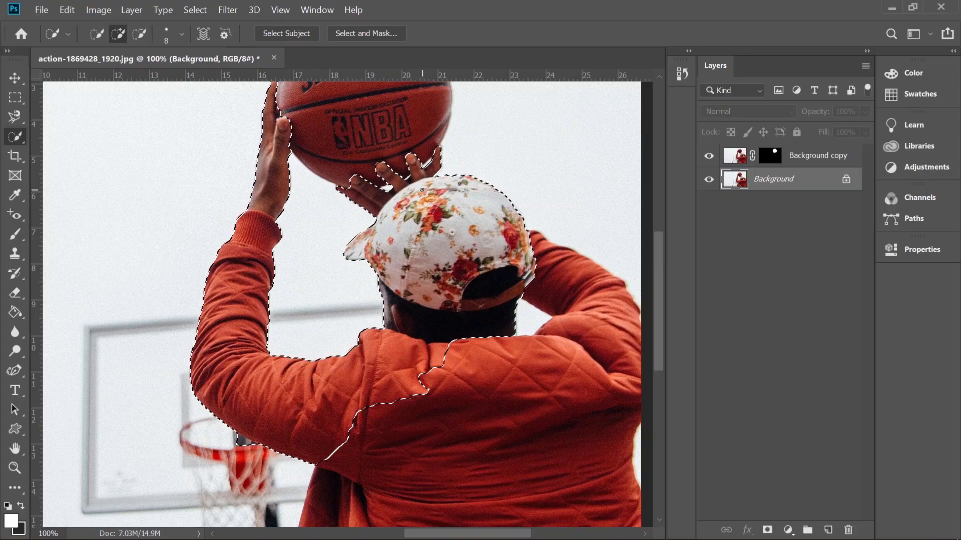
Extend the selection over the player's other arm and the entire jacket, and subtract the backboard post area beneath the elbow
mouse_move(545, 265)
left_mouse_down()
mouse_move(589, 313)
mouse_move(583, 340)
mouse_move(526, 373)
left_mouse_up()
scroll(526, 374, "down", 3)
scroll(525, 373, "left", 2)
scroll(525, 374, "right", 10)
scroll(525, 375, "down", 3)
mouse_move(511, 315)
left_mouse_down()
mouse_move(500, 350)
mouse_move(401, 429)
mouse_move(258, 424)
mouse_move(245, 406)
left_mouse_up()
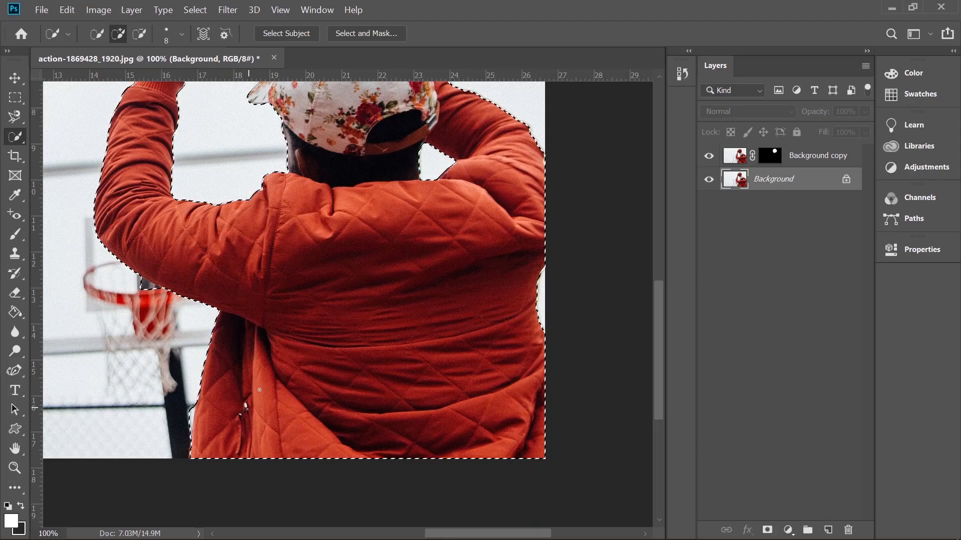
left_click(142, 34)
left_click_drag(142, 289, 162, 297)
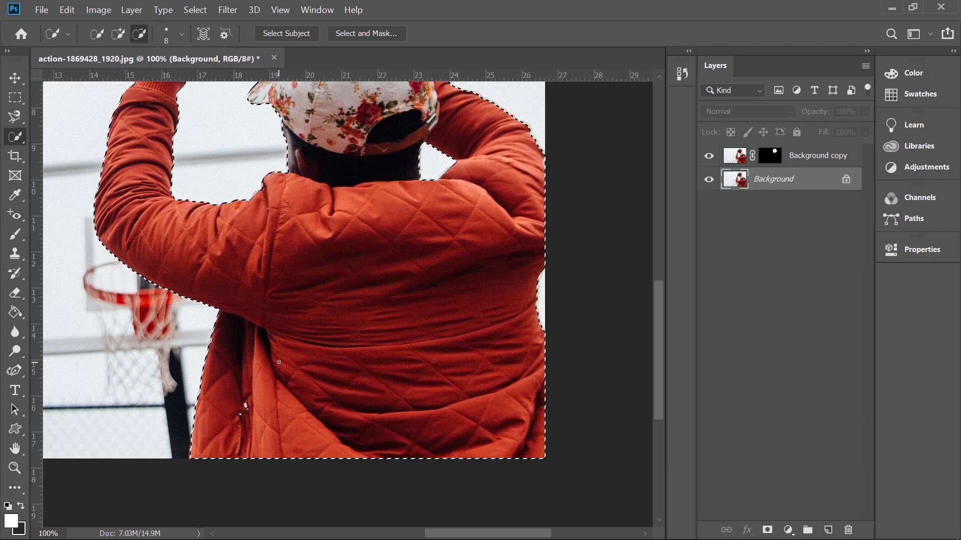
Touch up the player selection around the fingers under the ball in Select and Mask with a 6 px brush
scroll(279, 361, "up", 4)
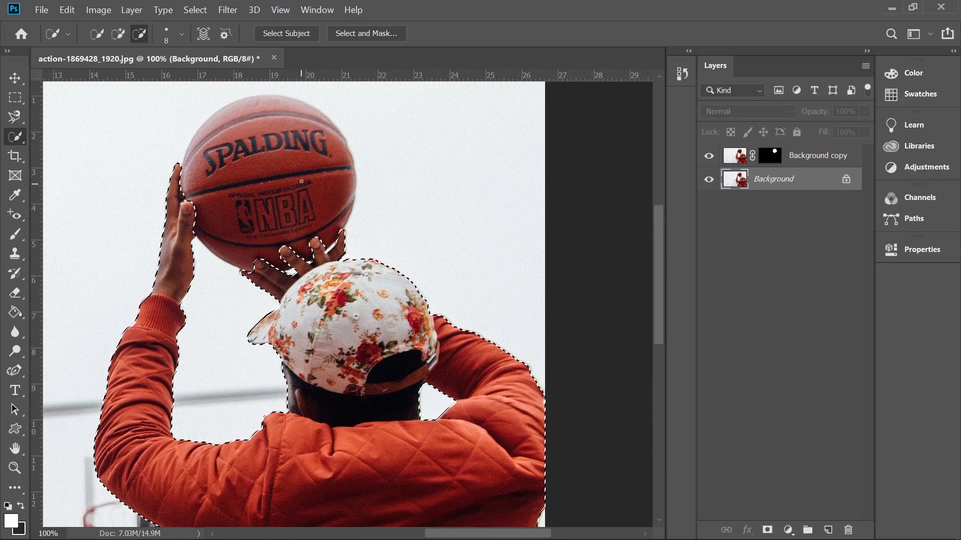
left_click(361, 35)
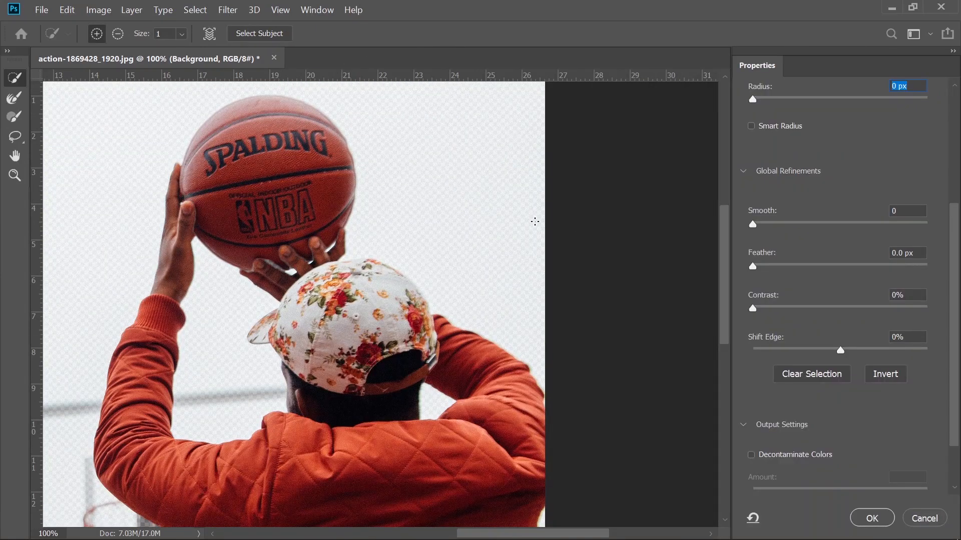
left_click(182, 34)
left_click_drag(185, 51, 188, 51)
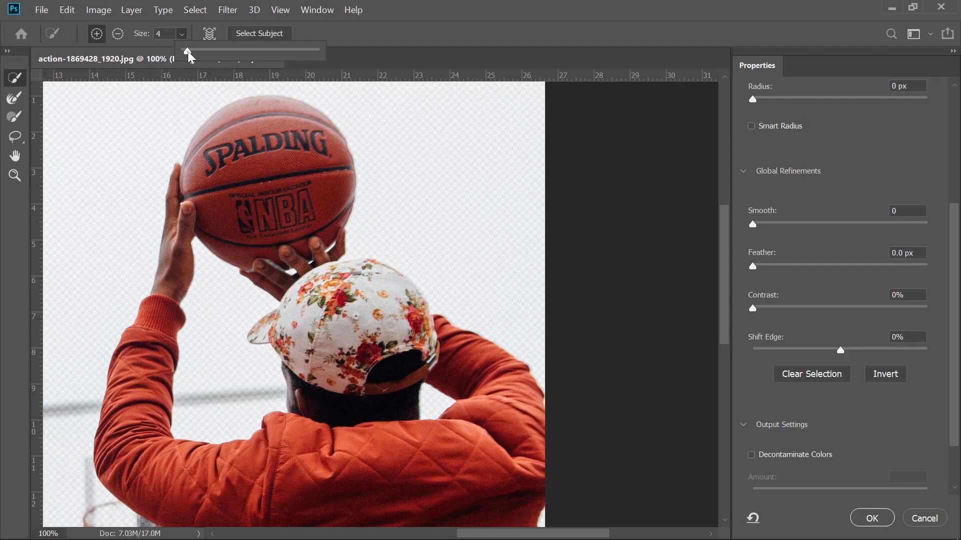
left_click(269, 262)
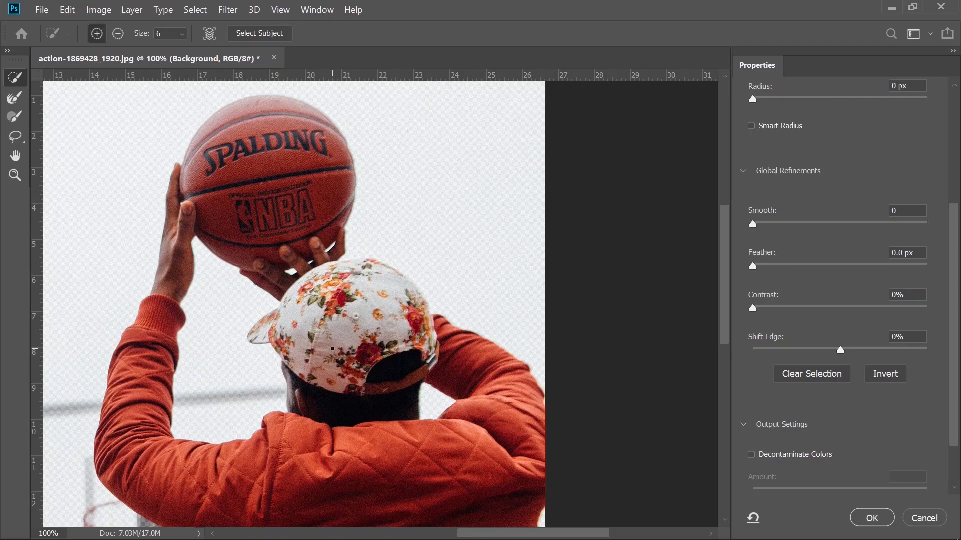
Refine the player's edges with a 1 px Smart Radius, decontaminate colors and output the result to a new masked layer
scroll(332, 348, "down", 5)
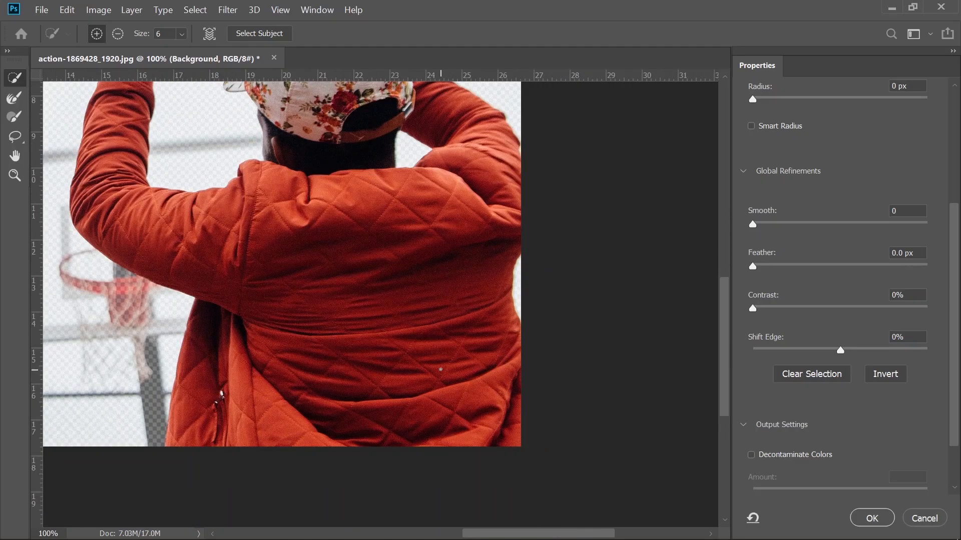
scroll(440, 369, "up", 3)
left_click_drag(753, 100, 756, 103)
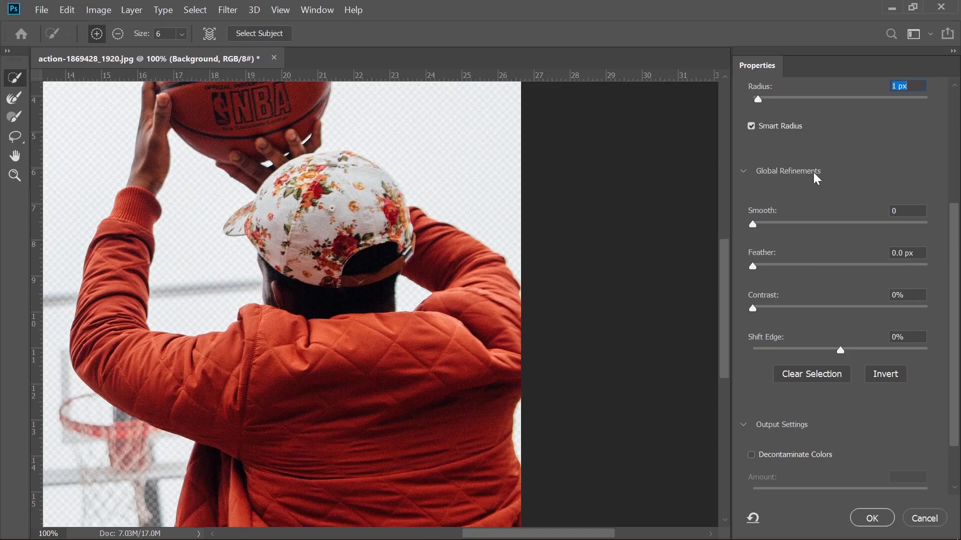
left_click(755, 454)
left_click(871, 518)
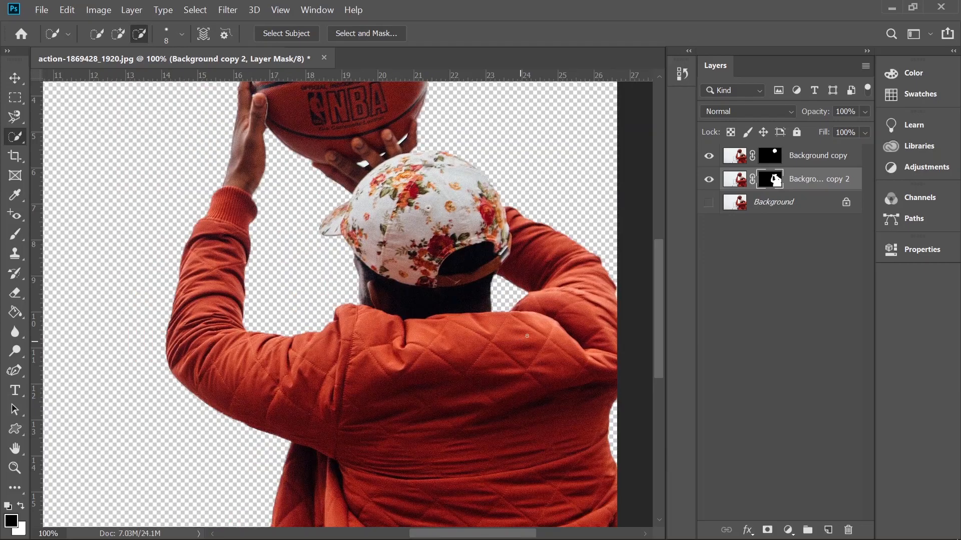
Convert the Background copy 2 layer to a smart object and rename it Player
right_click(790, 188)
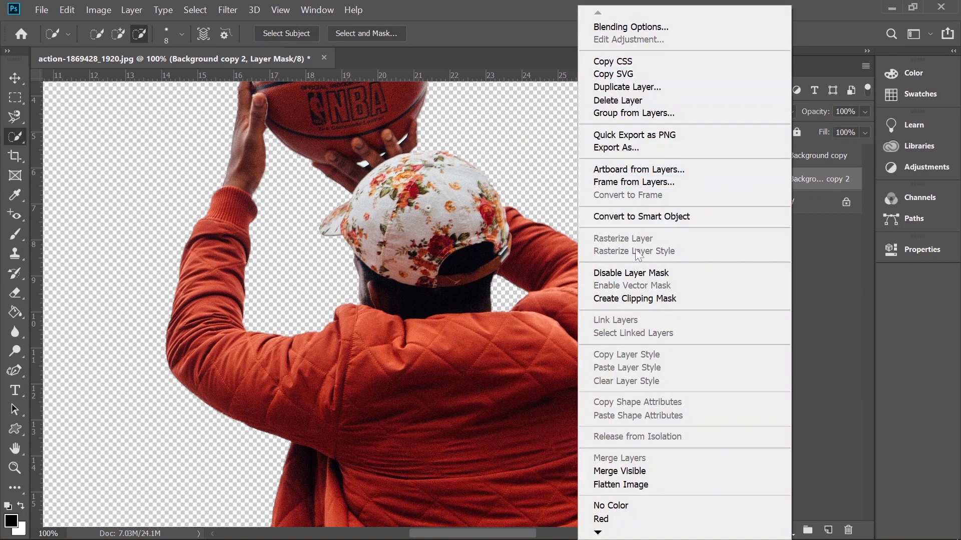
left_click(630, 213)
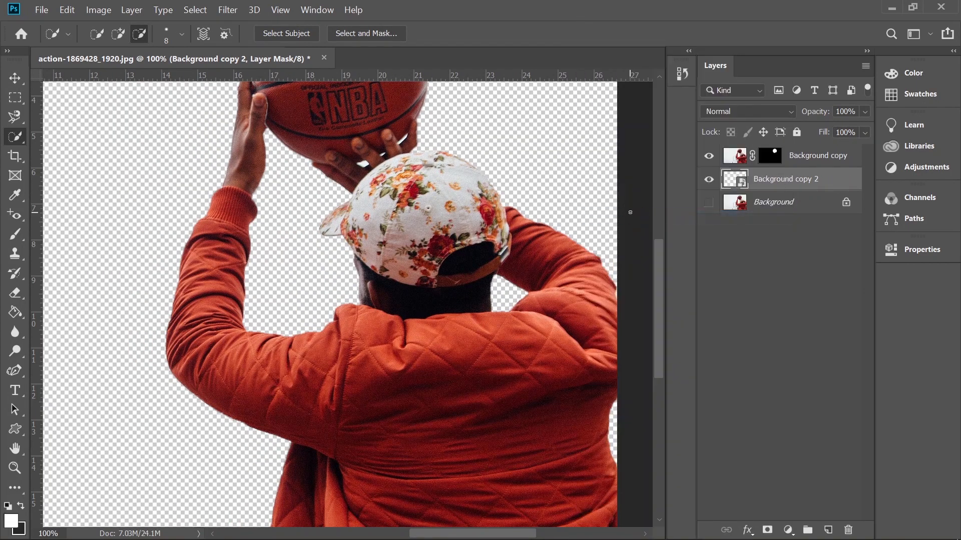
left_click(708, 184)
left_click(709, 183)
double_click(781, 180)
type("B")
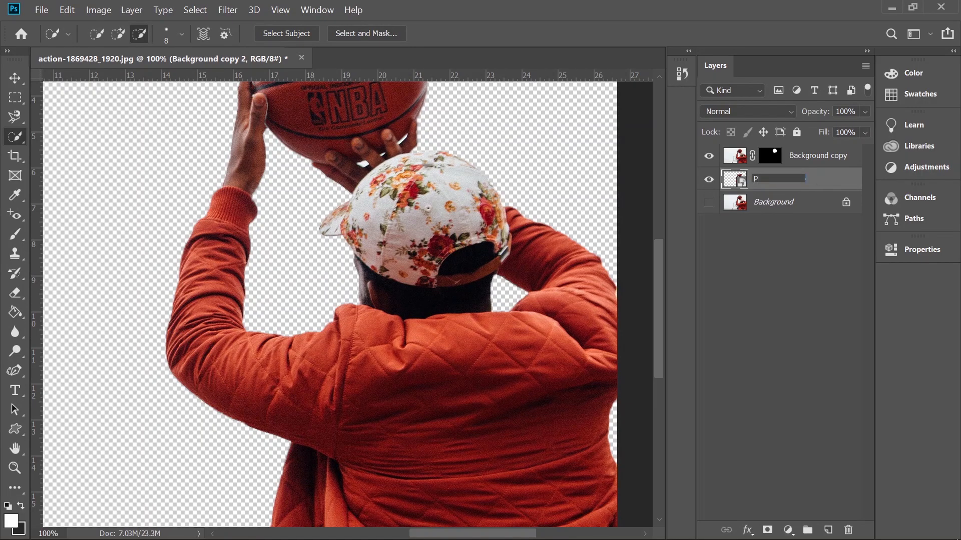
type("layer")
key("Return")
Convert the Background copy layer to a smart object and rename it Ball
right_click(831, 158)
left_click(686, 220)
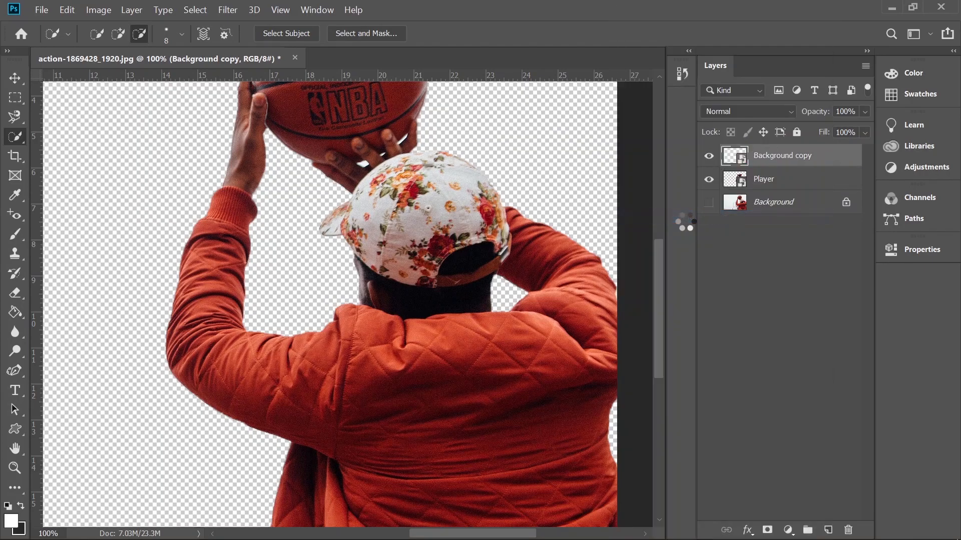
double_click(802, 156)
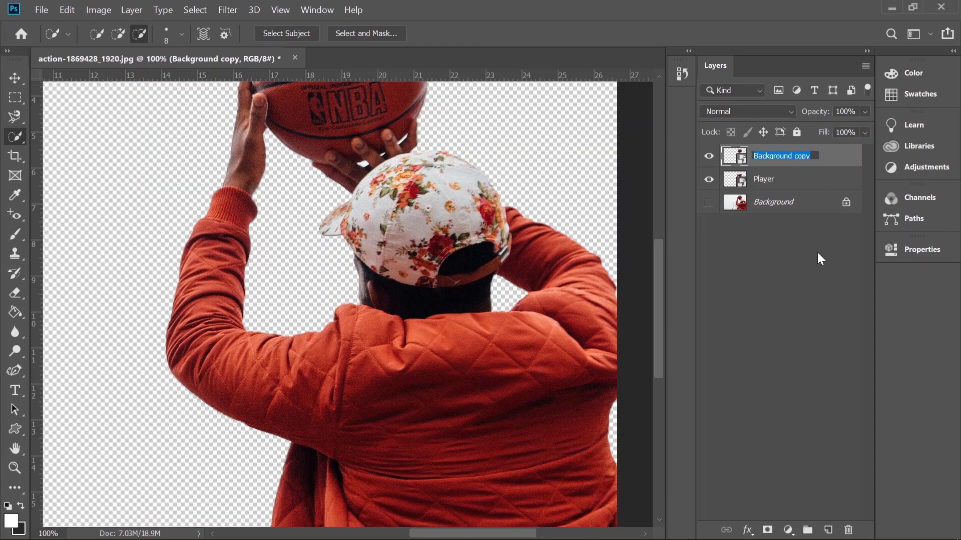
type("Ball")
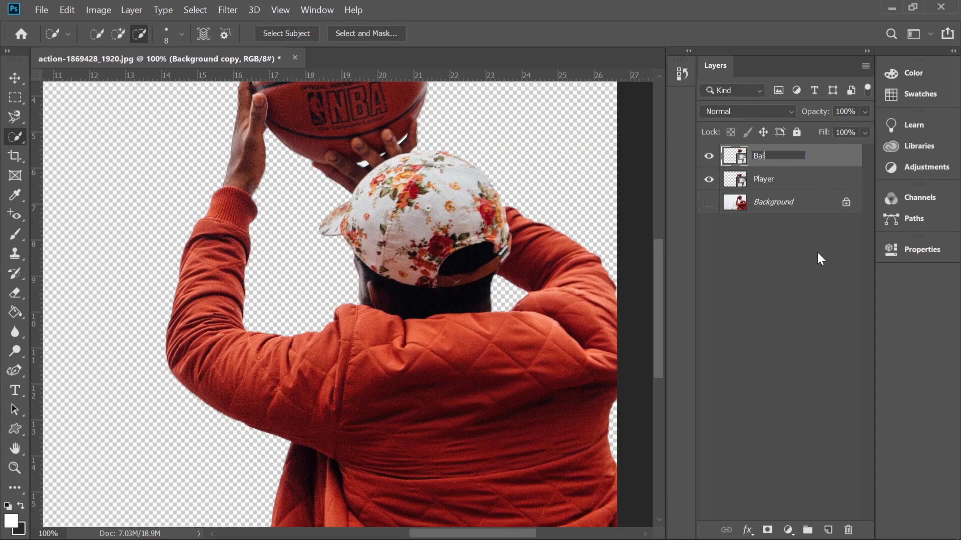
key("Return")
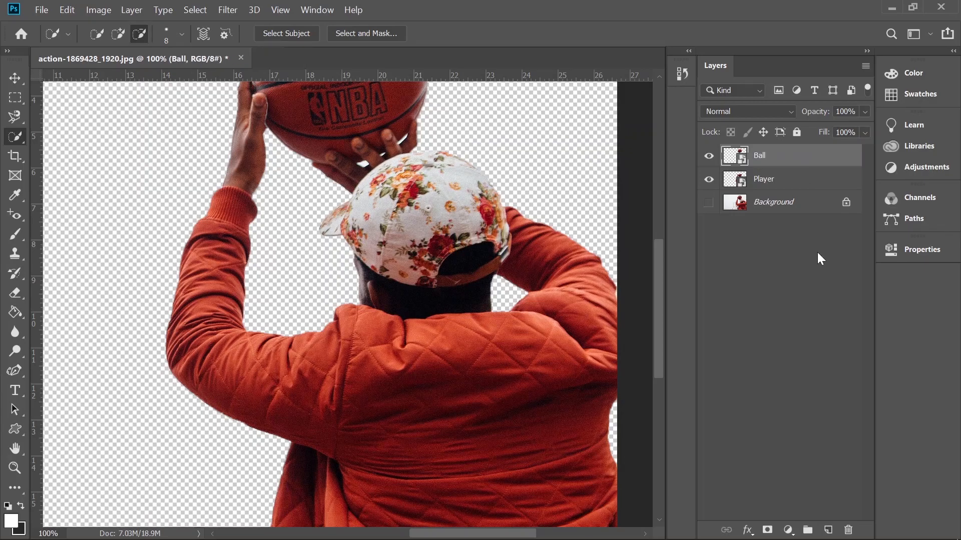
Show the Background layer and add a Color Lookup adjustment layer directly above it
left_click(710, 208)
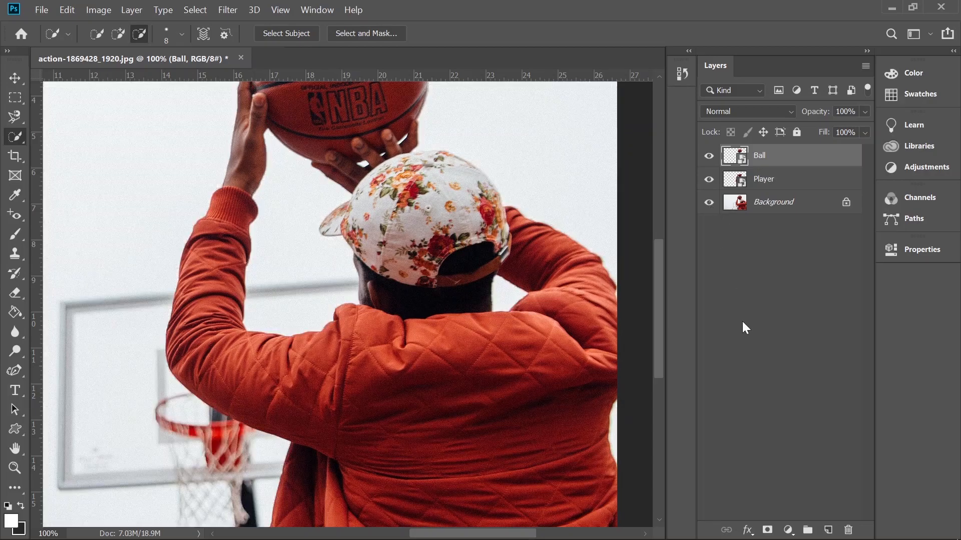
left_click(767, 207)
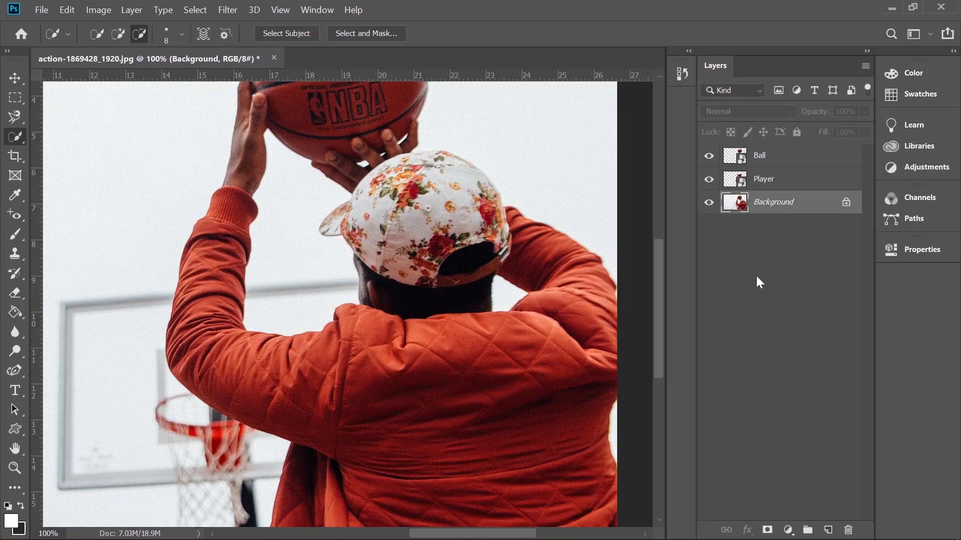
left_click(788, 530)
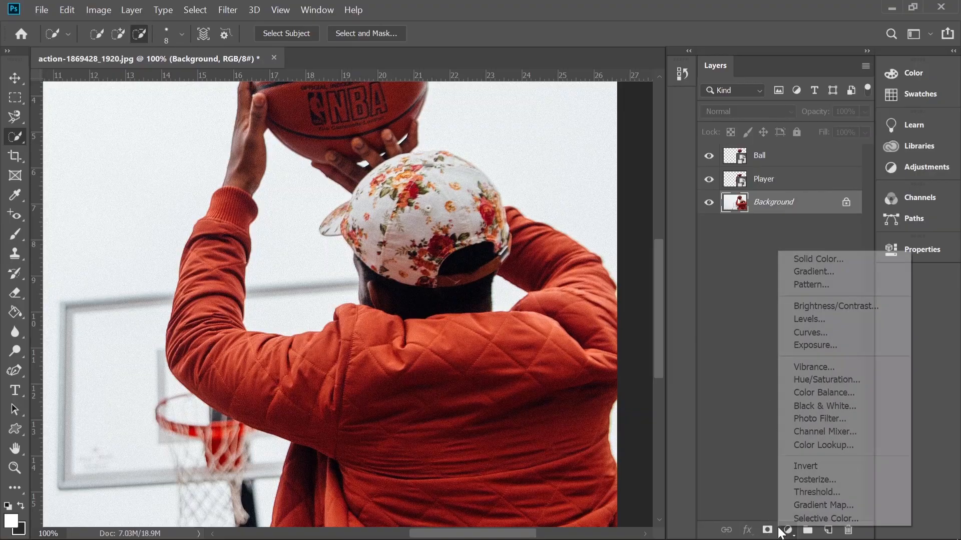
left_click(815, 445)
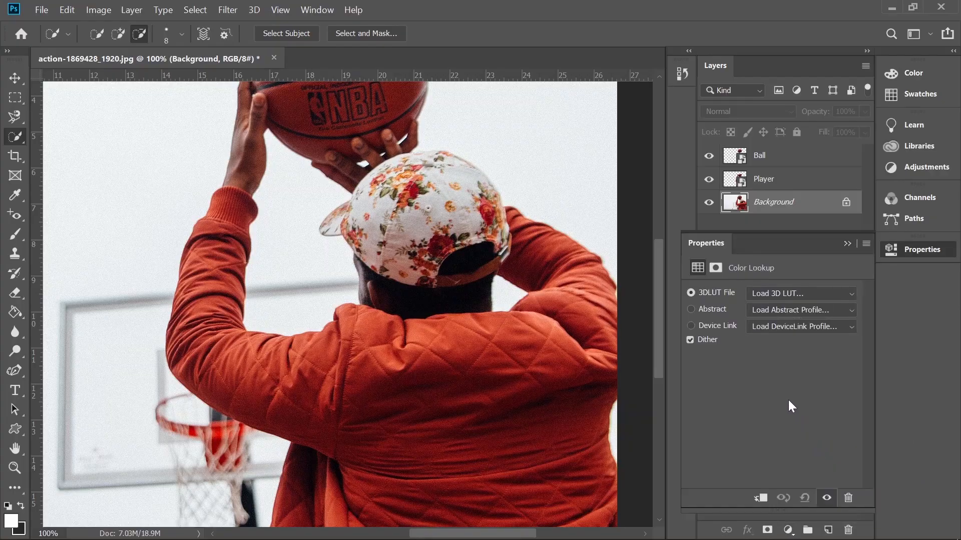
Darken the background by applying the Moonlight.3DL lookup file and adding a Levels adjustment layer above it with output white at 78
left_click(851, 295)
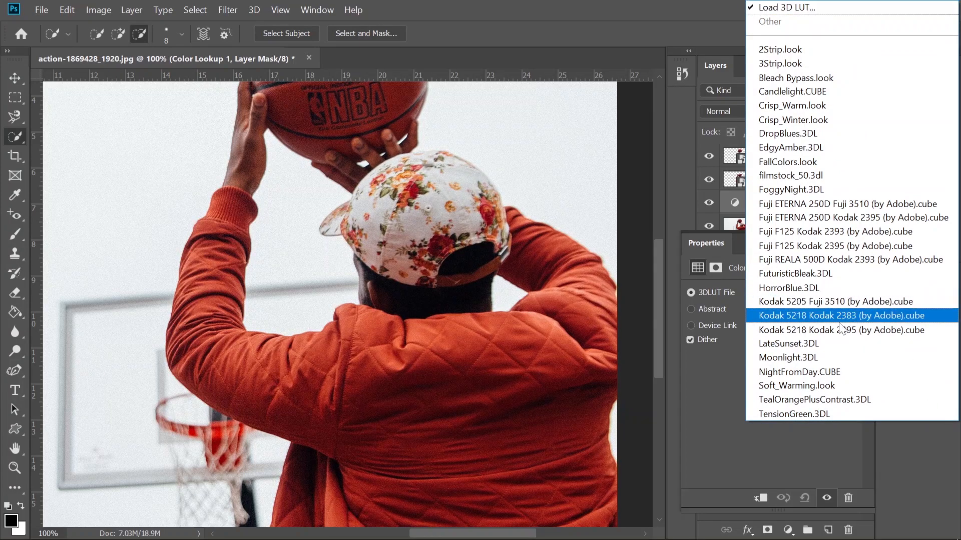
left_click(821, 357)
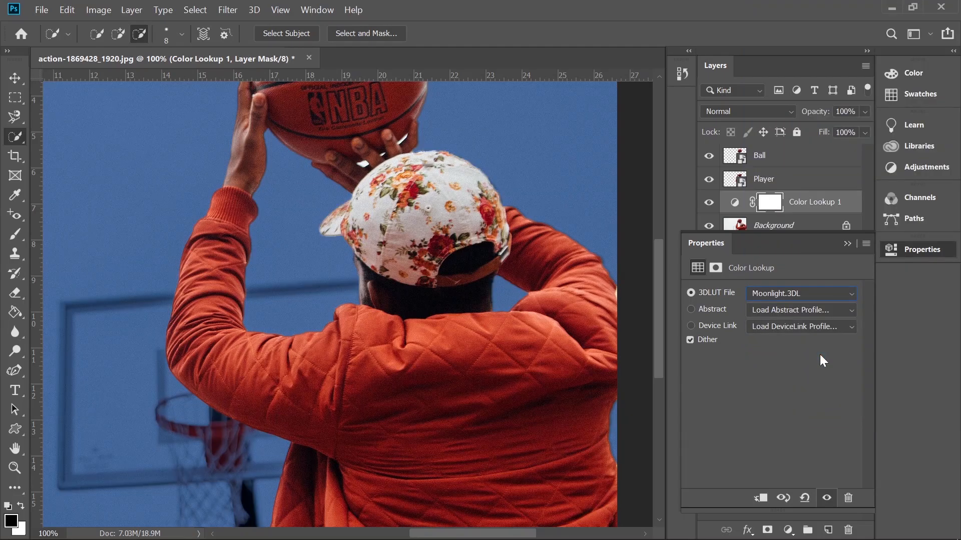
left_click(789, 530)
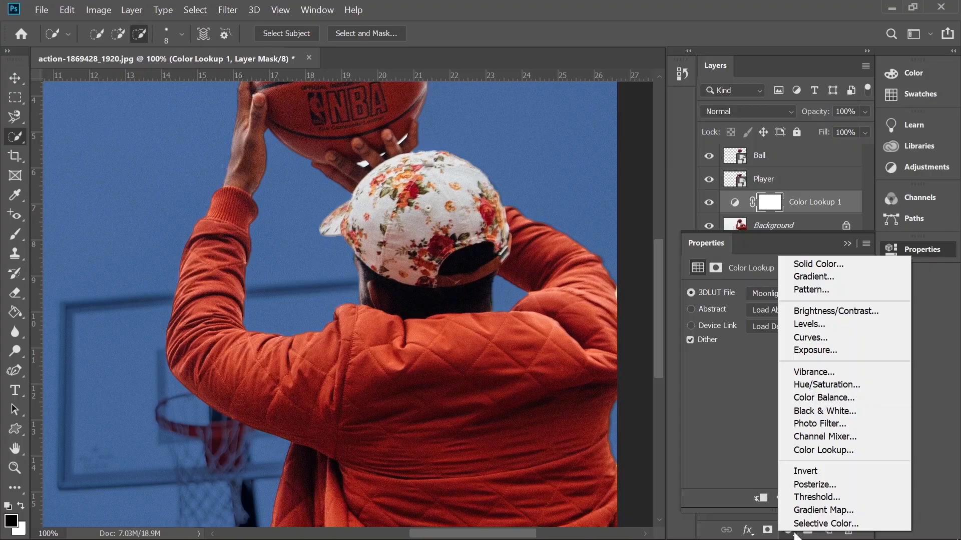
left_click(804, 323)
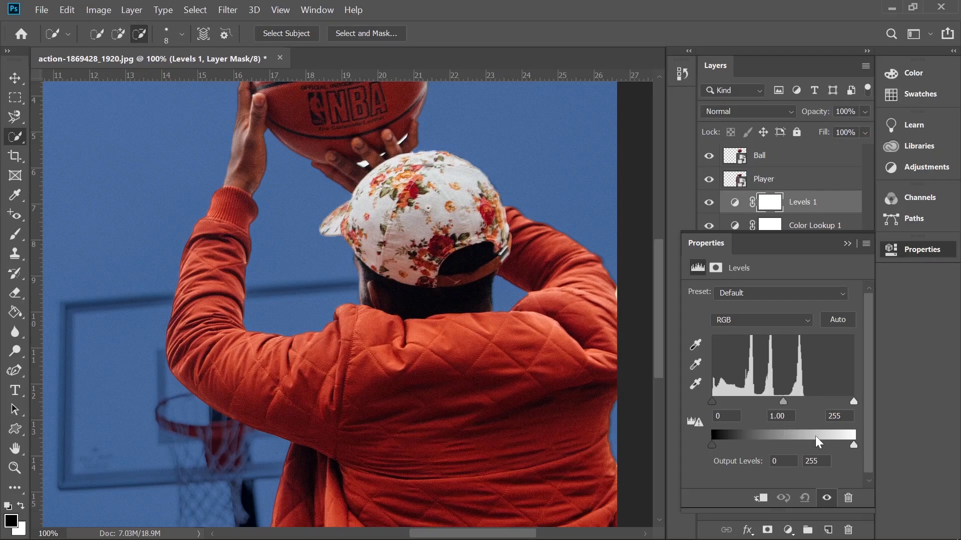
left_click_drag(853, 445, 756, 444)
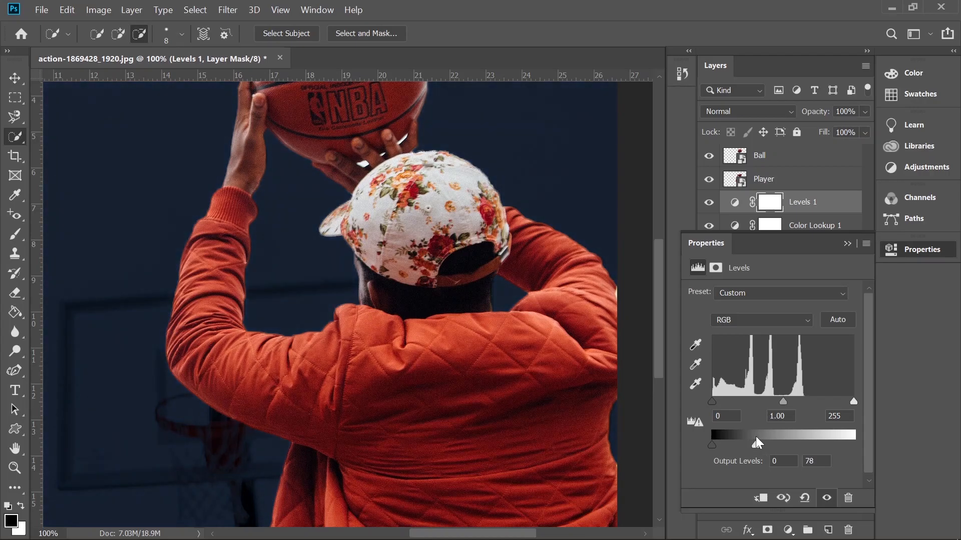
left_click(846, 245)
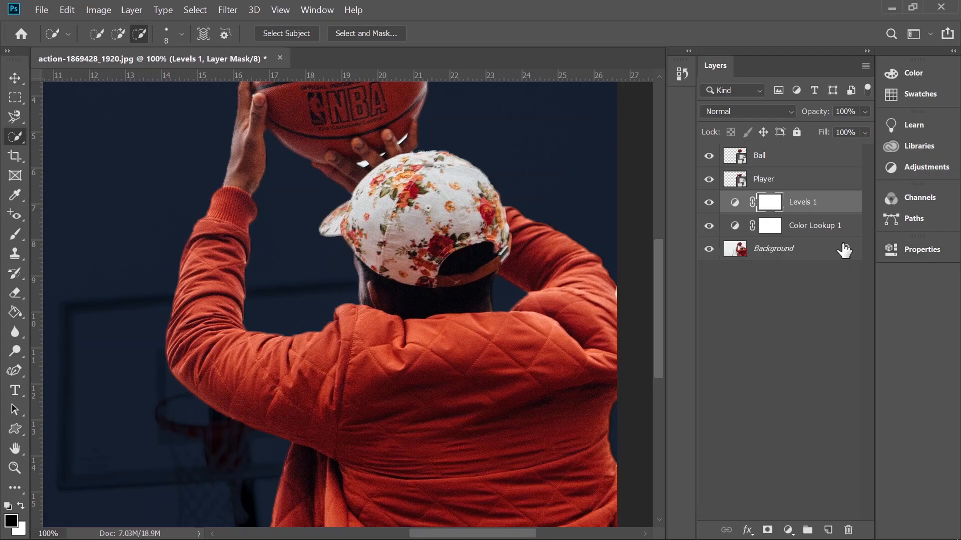
Examine the darkened background and the edges of the ball and player at several zoom levels
key("ctrl+plus")
key("ctrl+plus")
key("ctrl+minus")
key("ctrl+minus")
key("ctrl+minus")
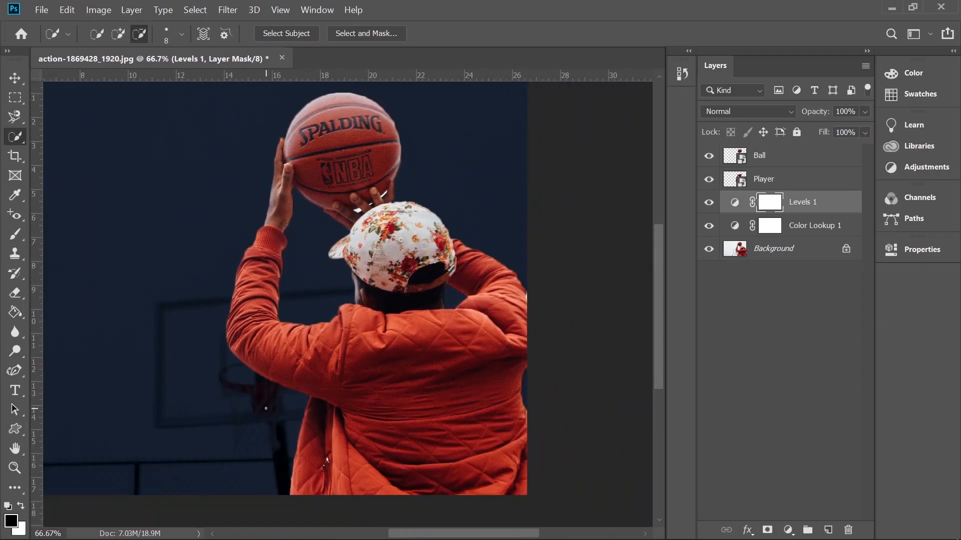
key("h")
left_click_drag(261, 407, 408, 449)
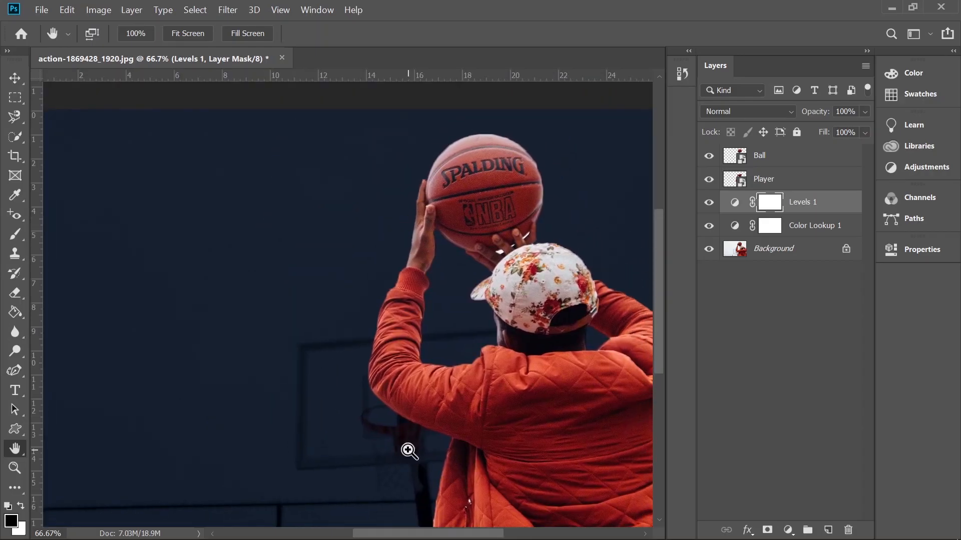
key("ctrl+plus")
key("ctrl+minus")
key("ctrl+minus")
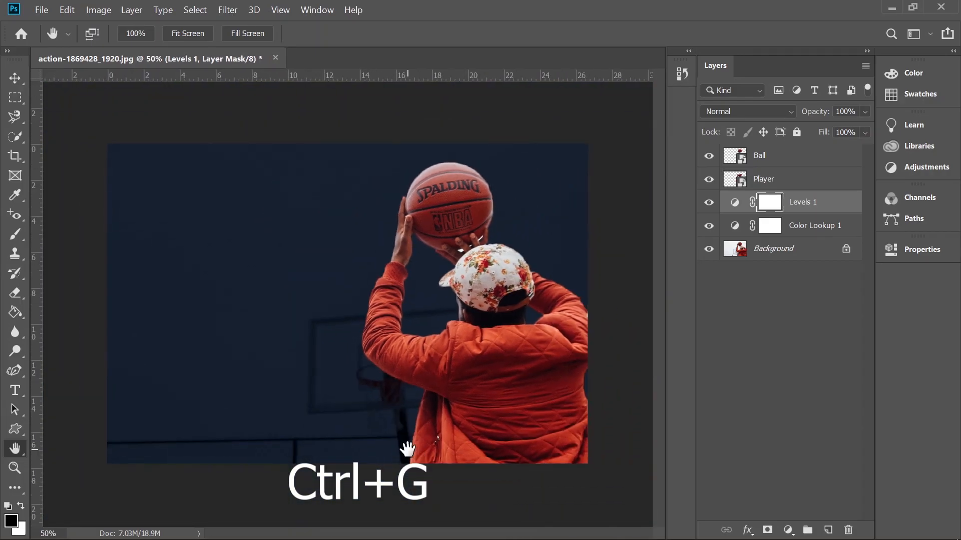
key("ctrl+plus")
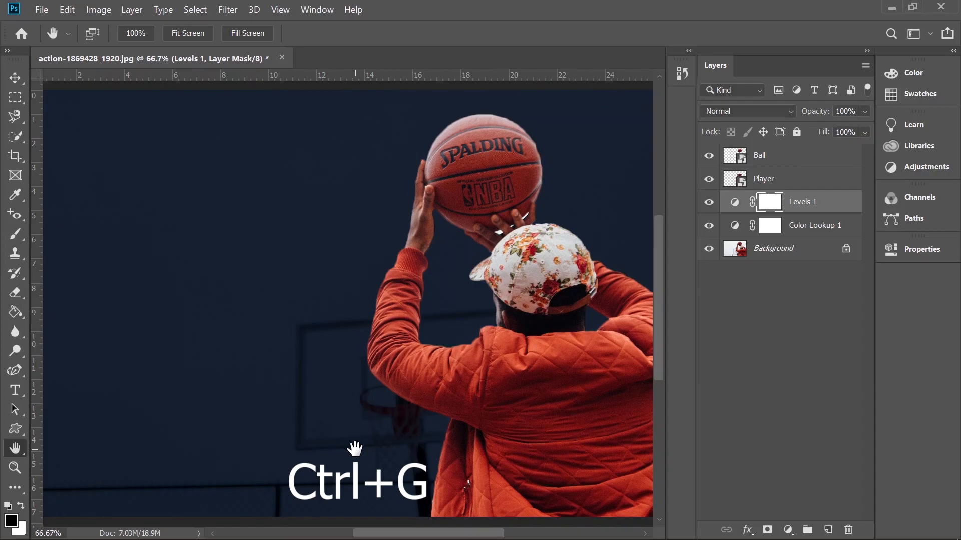
Group the Levels and Color Lookup adjustment layers and name the group Effect1
left_click(796, 228, "shift")
key("ctrl+g")
double_click(764, 200)
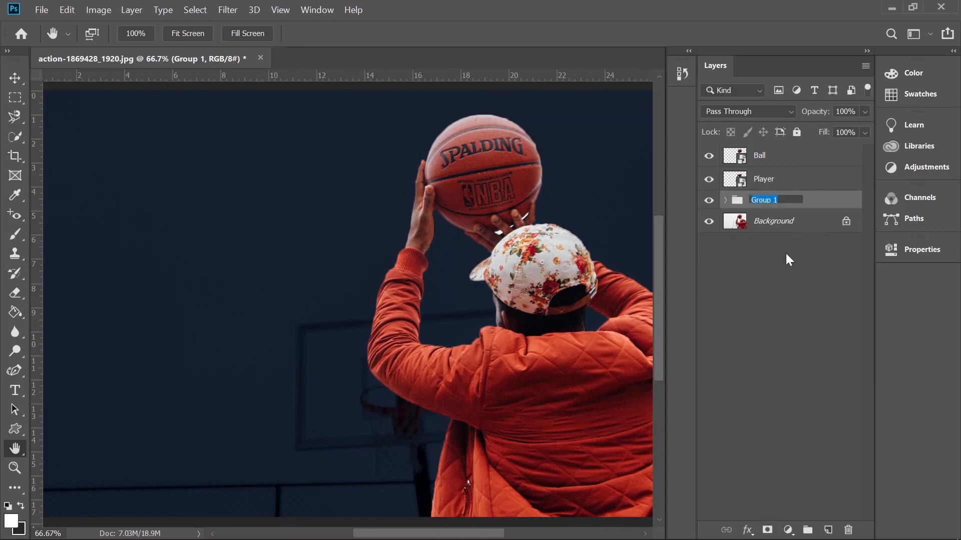
type("Effect1")
key("Return")
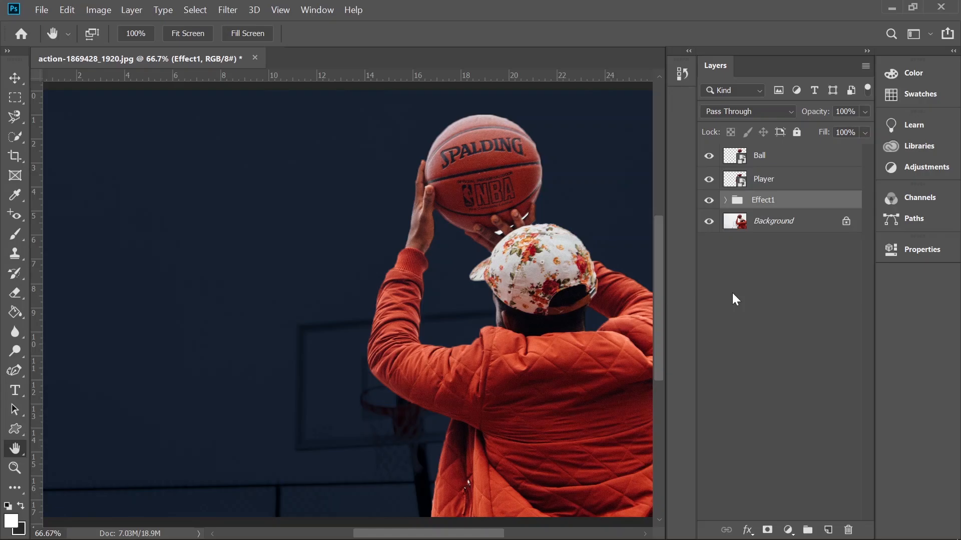
Put the Ball layer into its own group named Ball effect
left_click(758, 157)
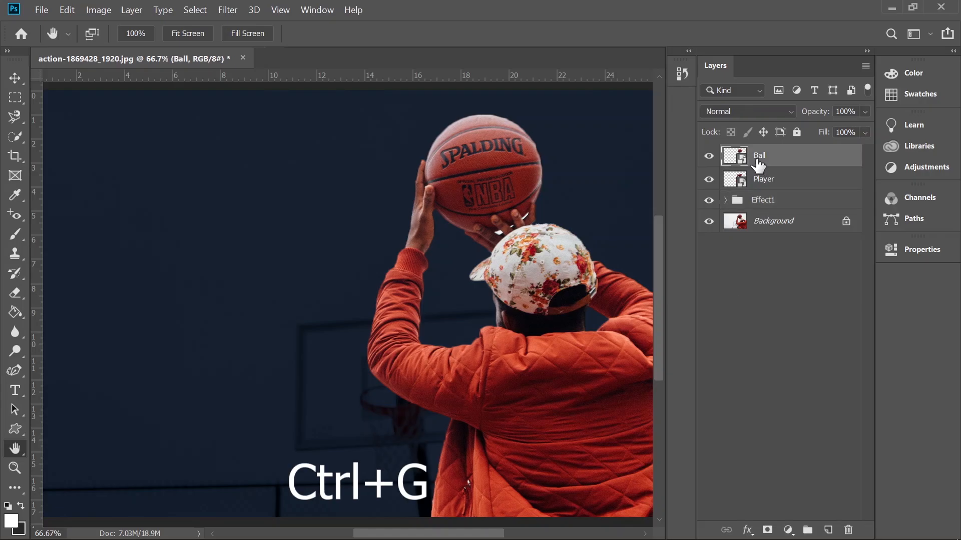
key("ctrl+g")
double_click(764, 154)
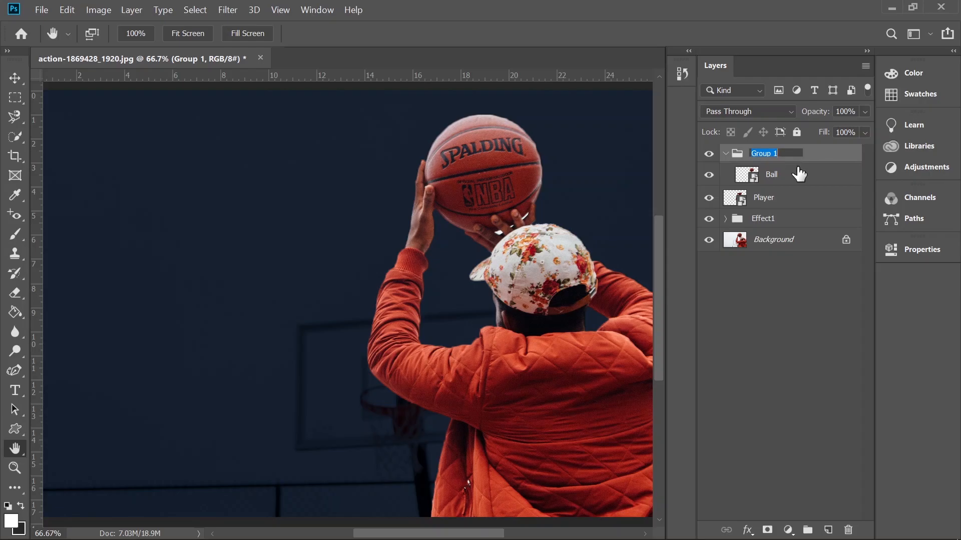
type("Ball effect")
key("Return")
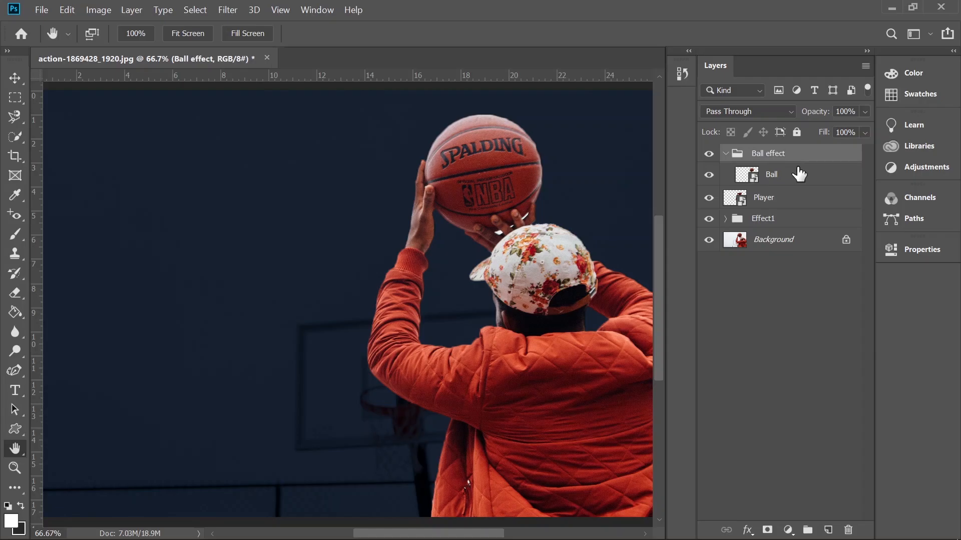
Apply a 5 px Gaussian Blur to a duplicate of the Ball layer and set its blend mode to Linear Dodge (Add)
left_click(787, 177)
key("ctrl+j")
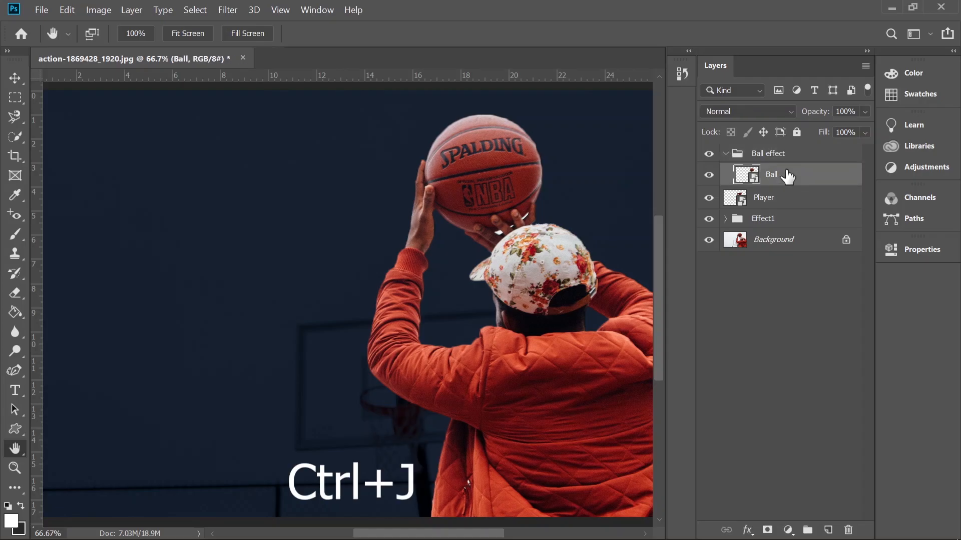
left_click(238, 13)
mouse_move(299, 168)
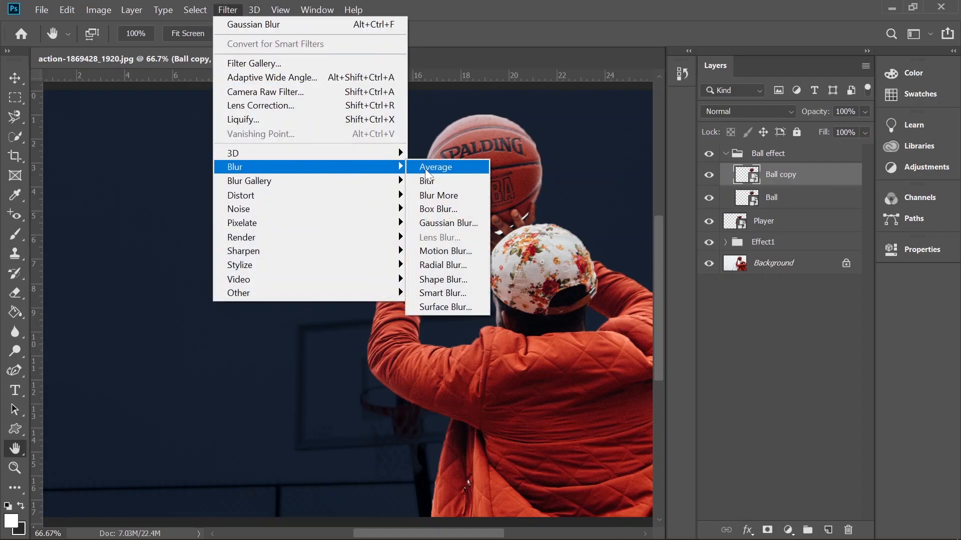
left_click(427, 225)
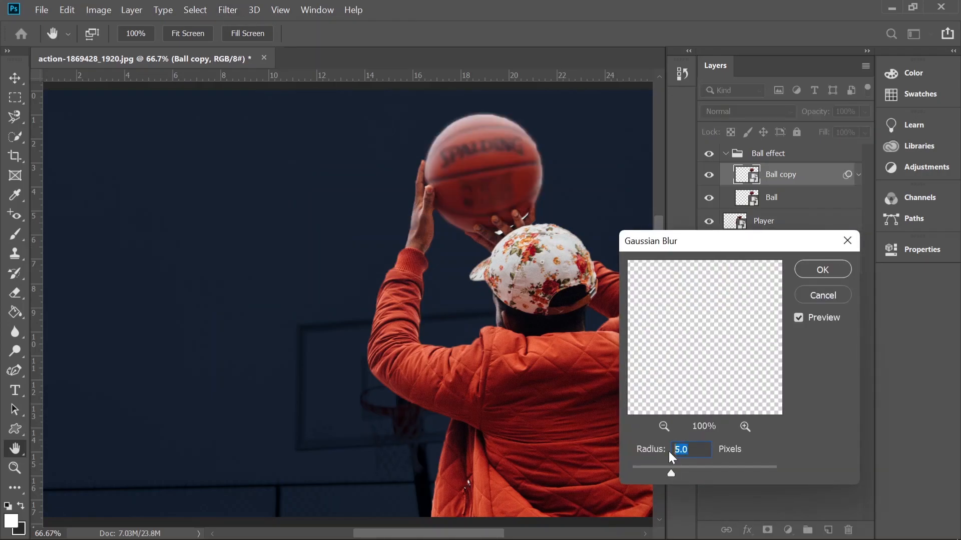
left_click(824, 269)
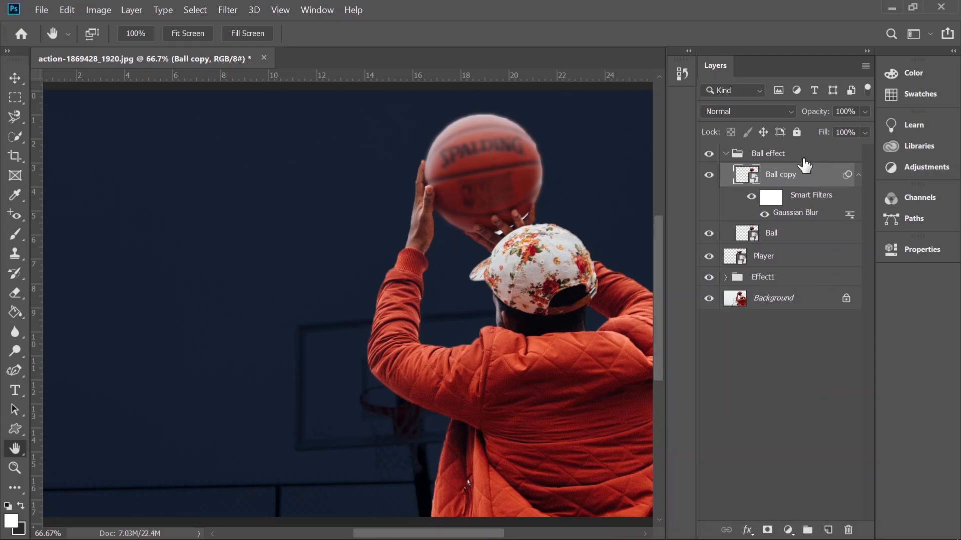
left_click(770, 113)
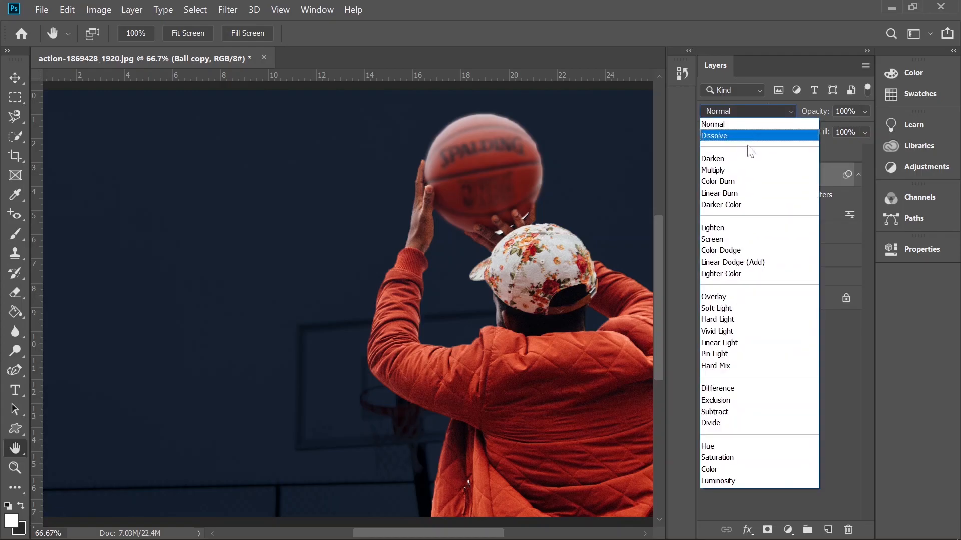
left_click(731, 262)
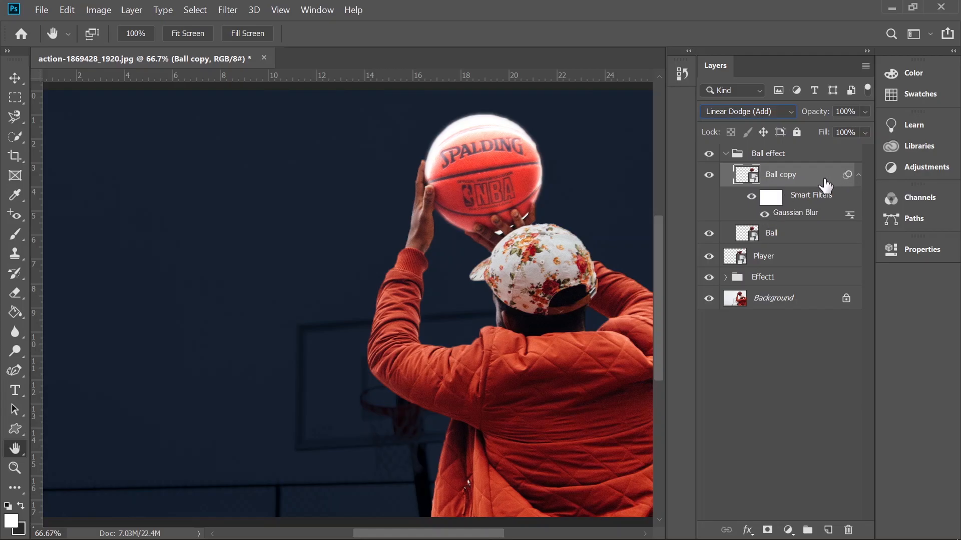
Duplicate the blurred Ball copy layer and add a 50 px Gaussian Blur to the duplicate
key("ctrl+j")
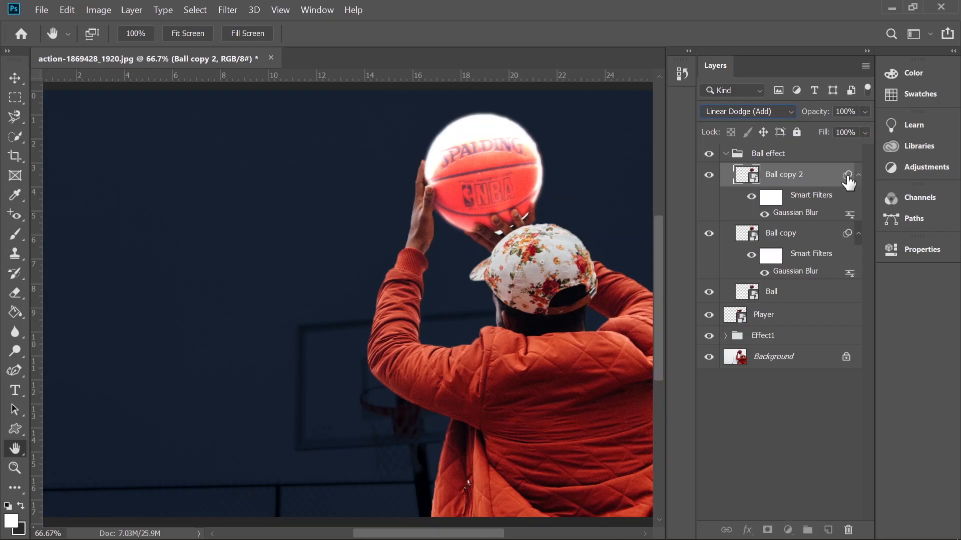
left_click(227, 11)
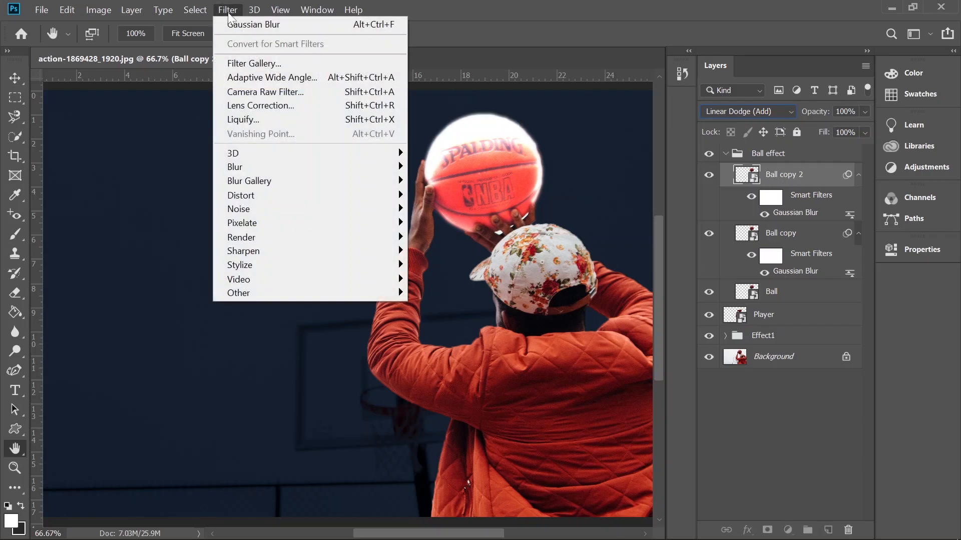
mouse_move(350, 166)
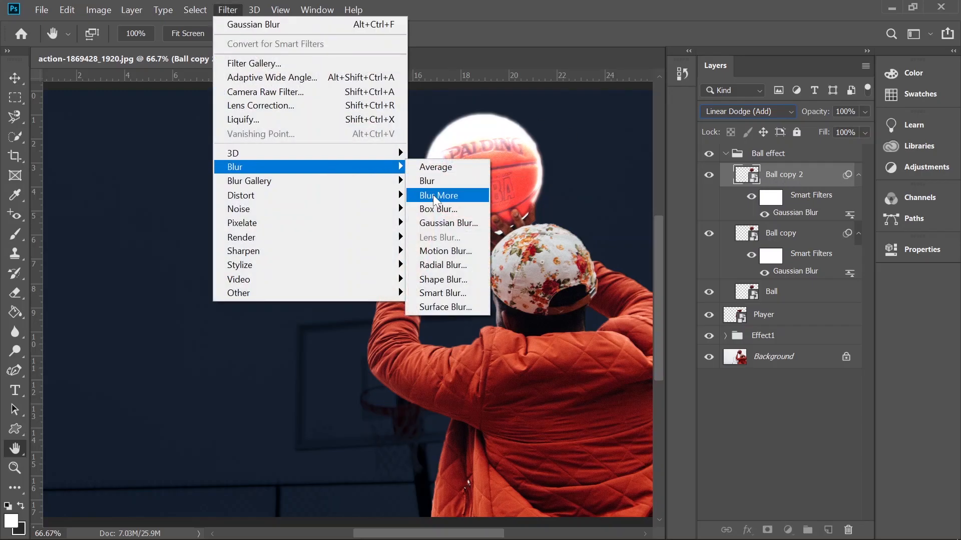
left_click(441, 222)
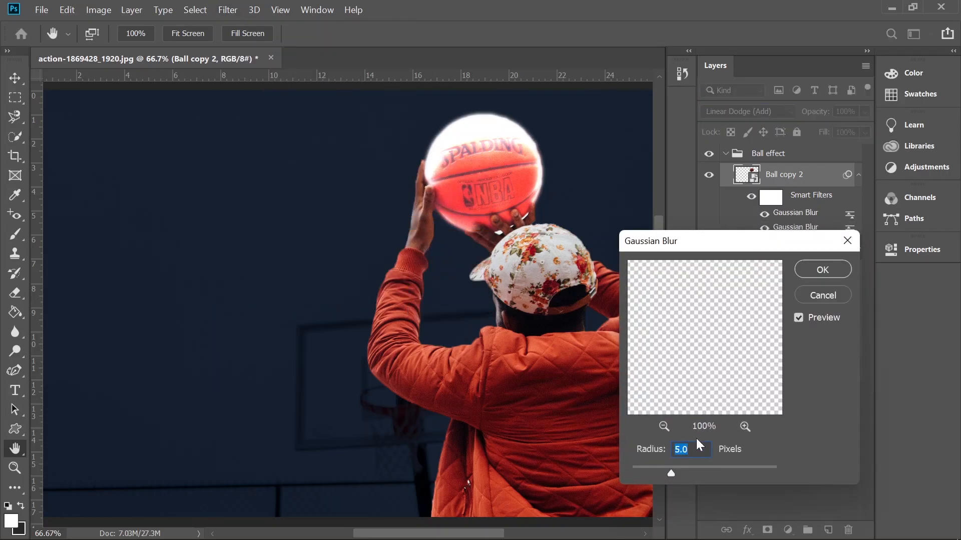
type("50")
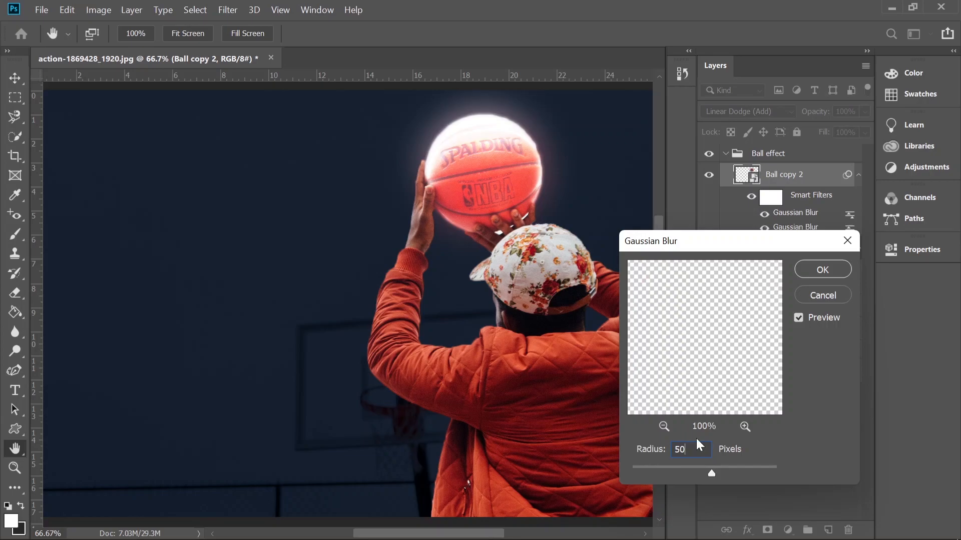
key("Return")
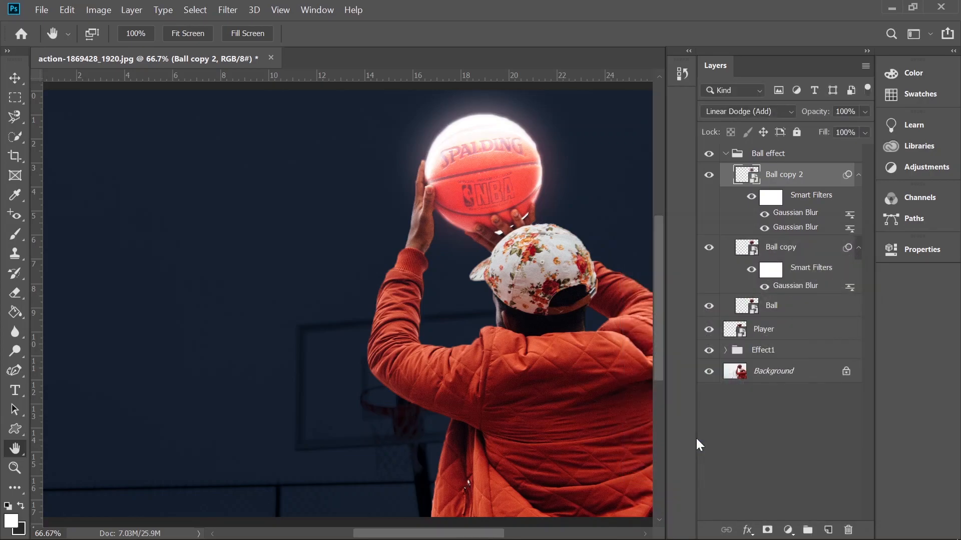
Duplicate the Ball copy 2 layer and add a 120 px Gaussian Blur to the duplicate
key("ctrl+j")
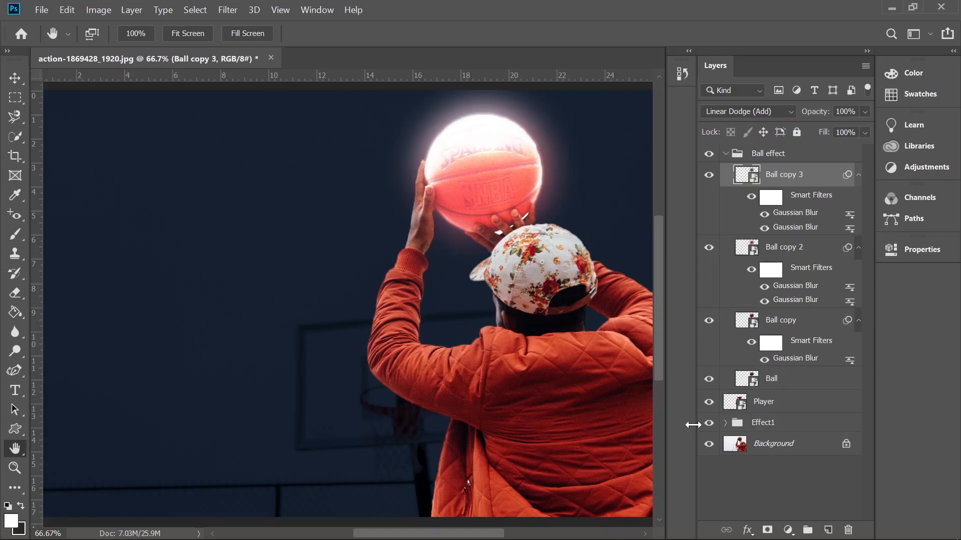
left_click(238, 13)
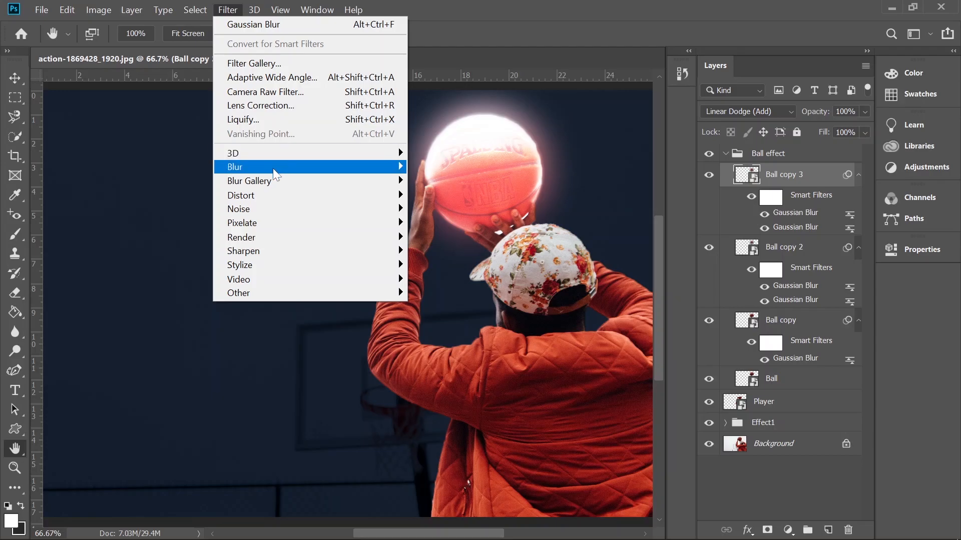
mouse_move(274, 173)
left_click(441, 221)
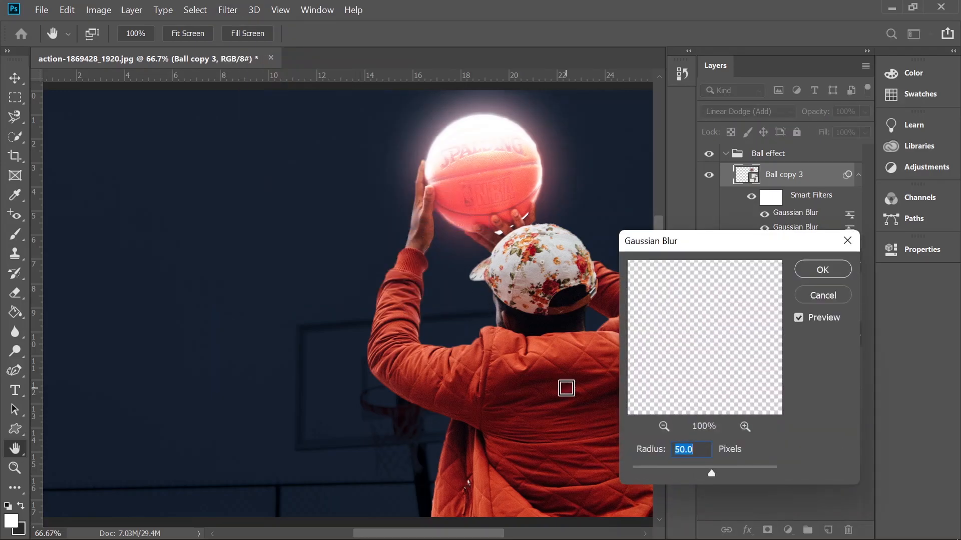
type("120")
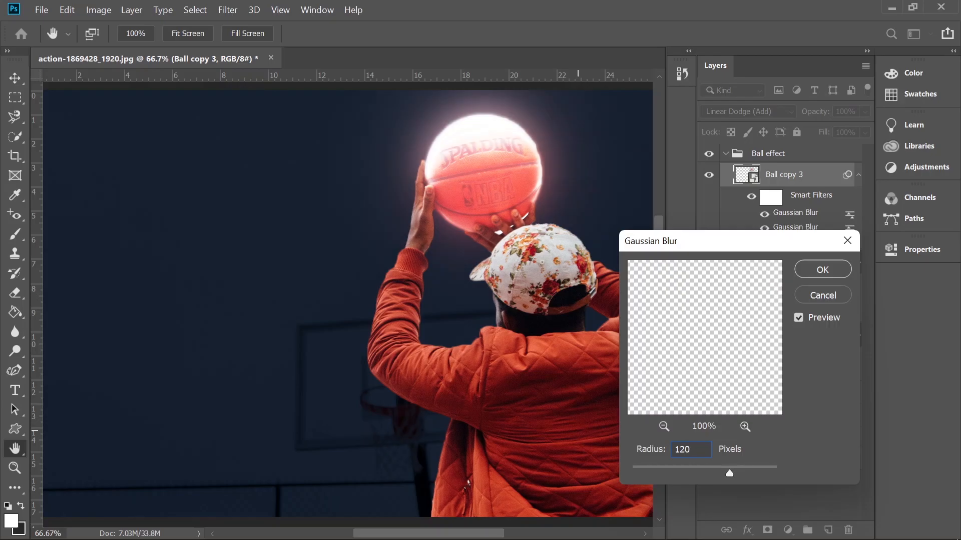
left_click(820, 269)
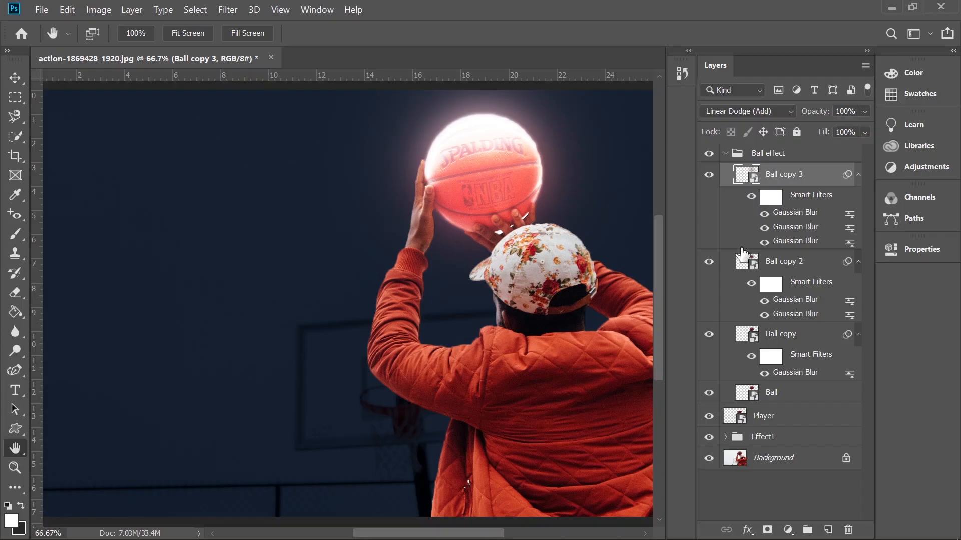
Duplicate the Ball copy 3 layer, add a 200 px Gaussian Blur to the duplicate, and compare the glow with and without it
key("ctrl+j")
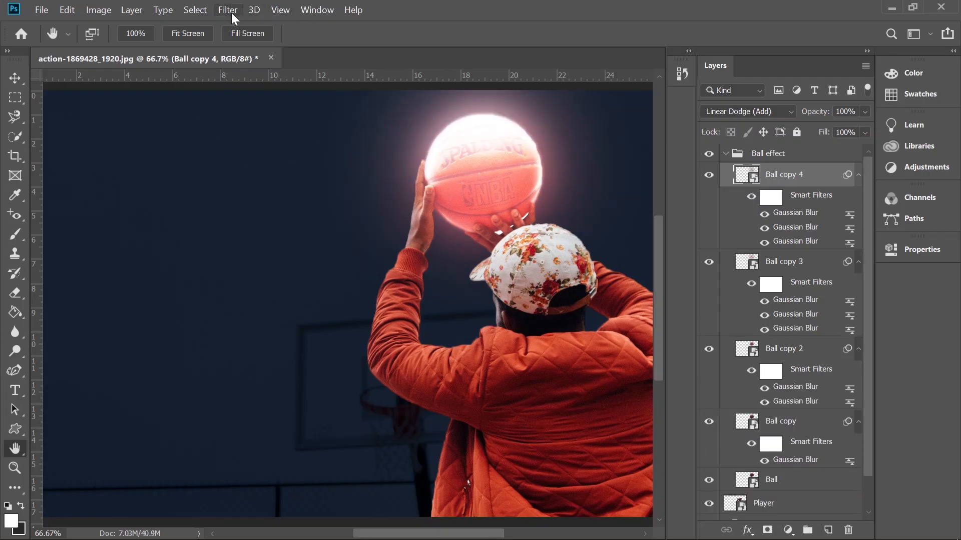
left_click(231, 13)
mouse_move(276, 166)
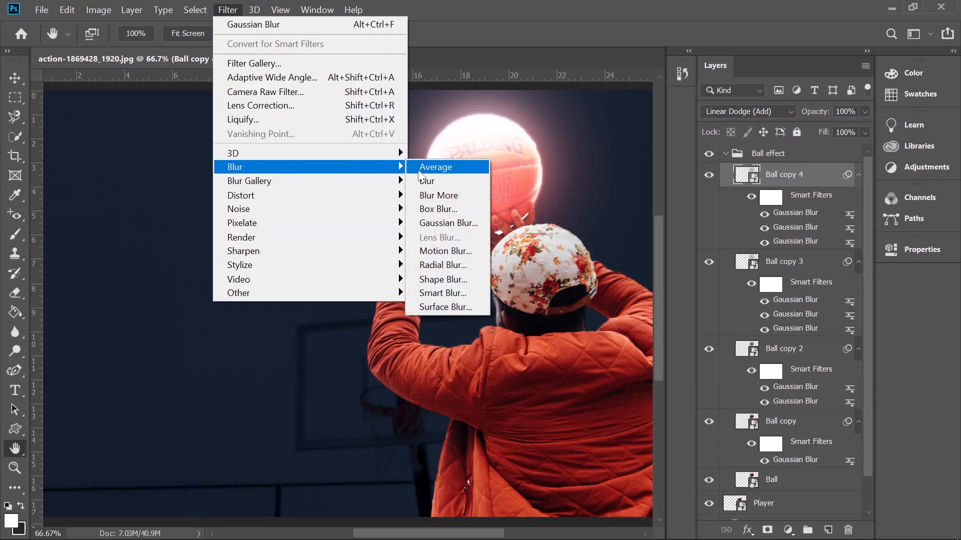
left_click(434, 223)
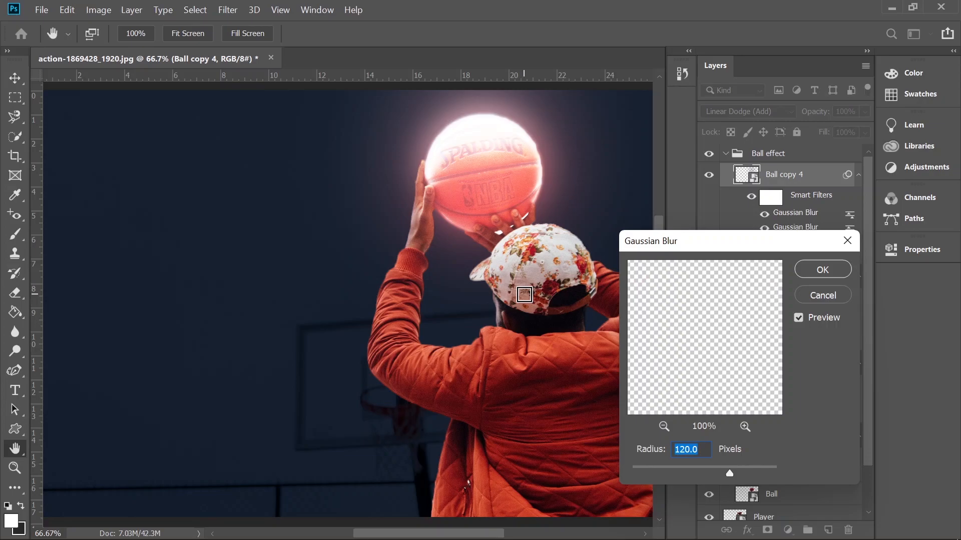
type("200")
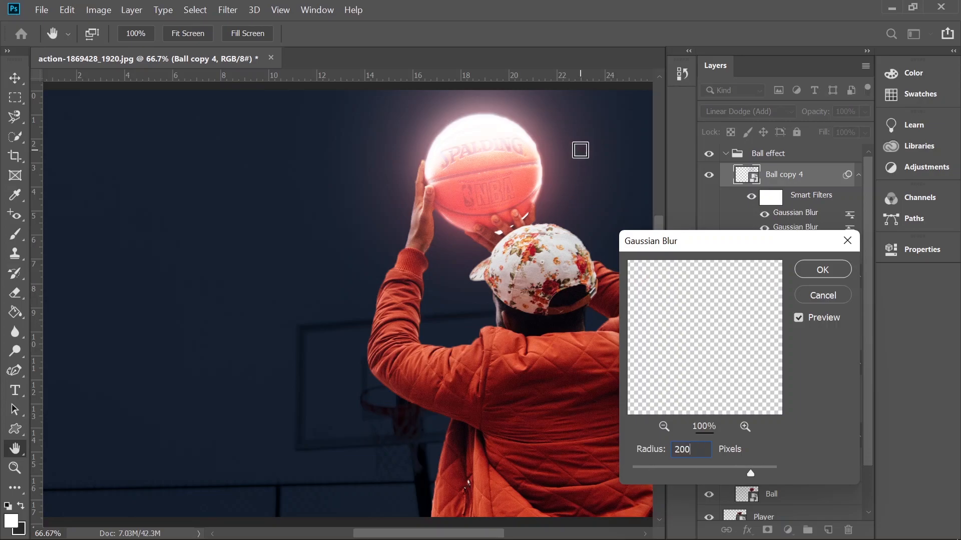
left_click(804, 267)
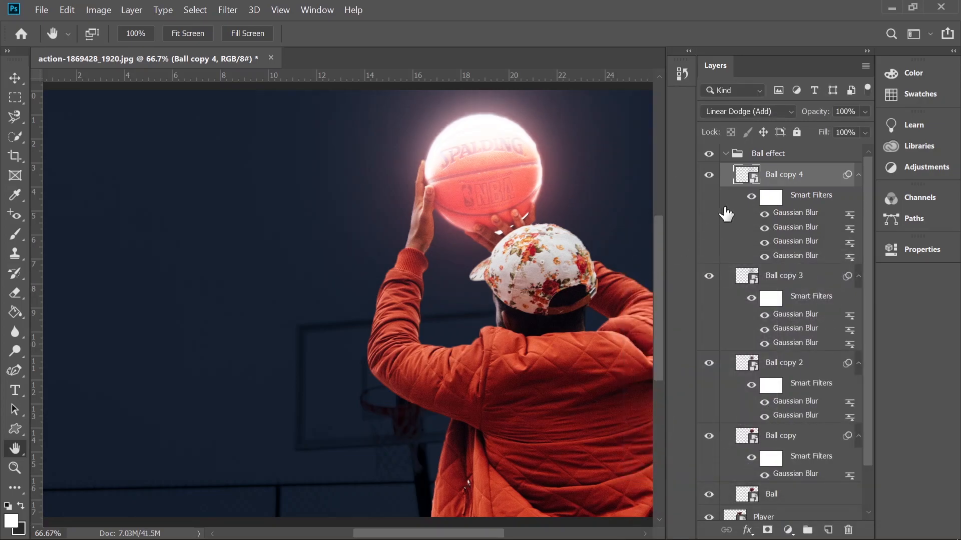
left_click(709, 174)
left_click(708, 175)
Clip a colorized Hue/Saturation adjustment to Ball copy 4 with hue 205, saturation 100 and lightness -16
left_click(788, 530)
left_click(824, 383)
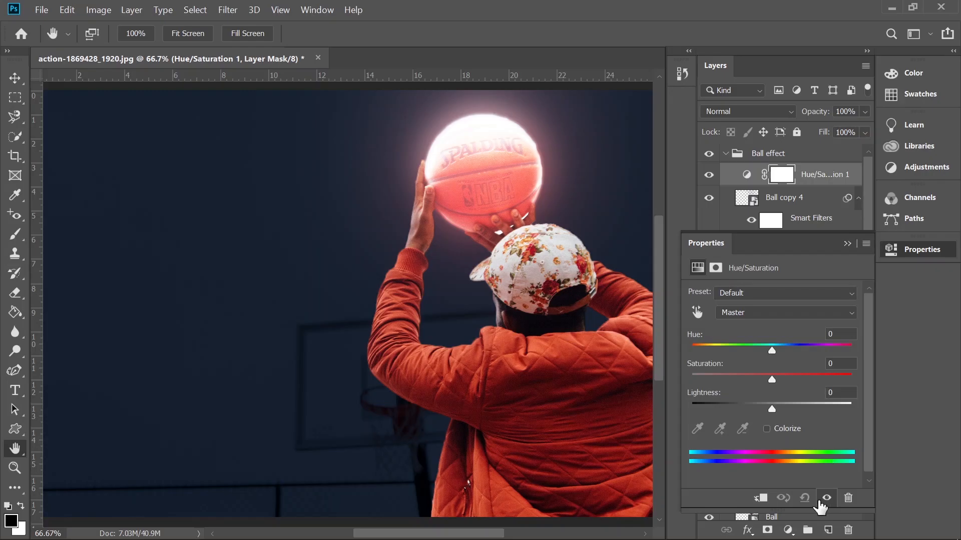
left_click(762, 498)
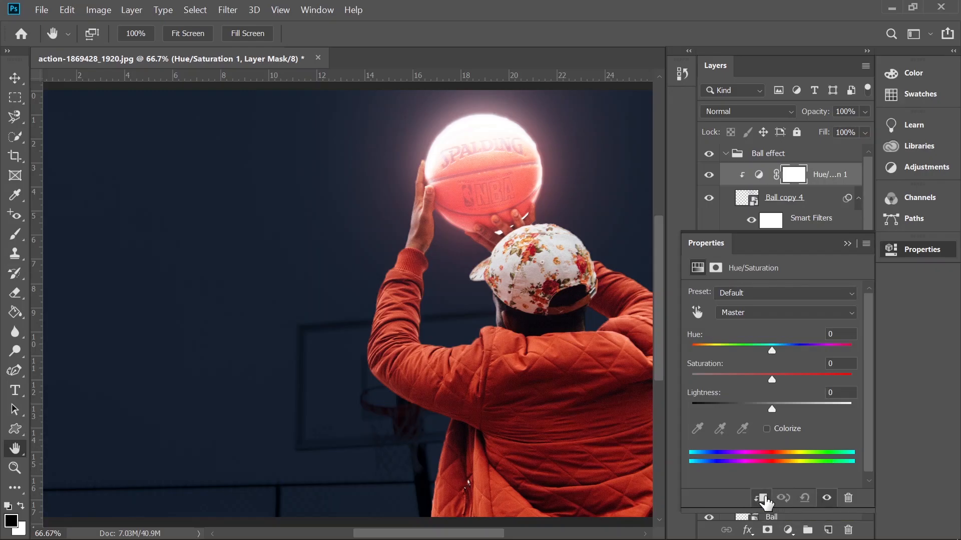
left_click(766, 429)
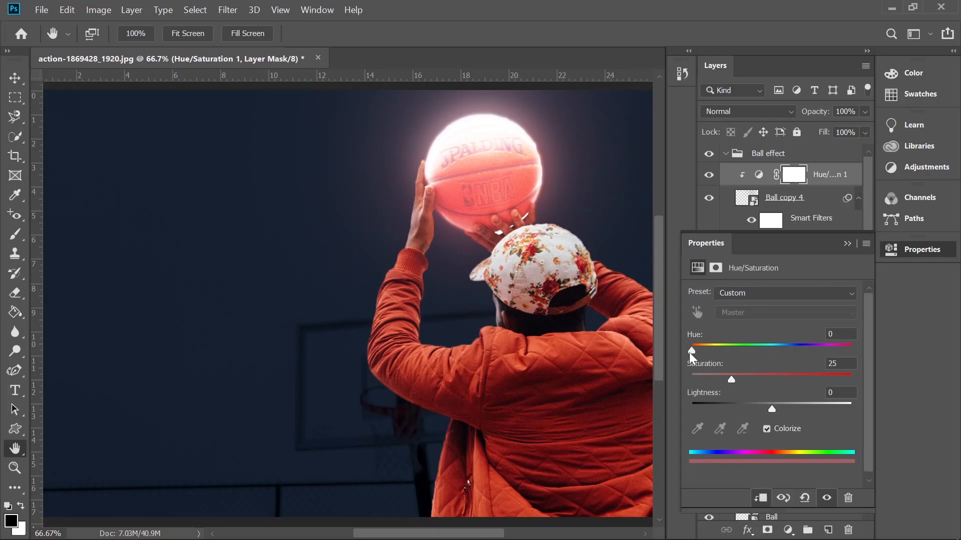
left_click_drag(691, 350, 782, 364)
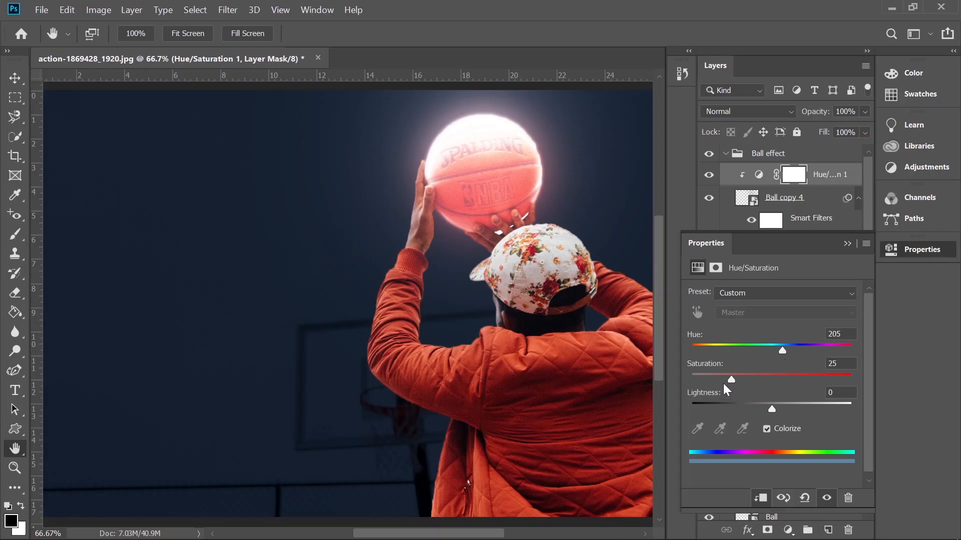
left_click_drag(745, 380, 837, 381)
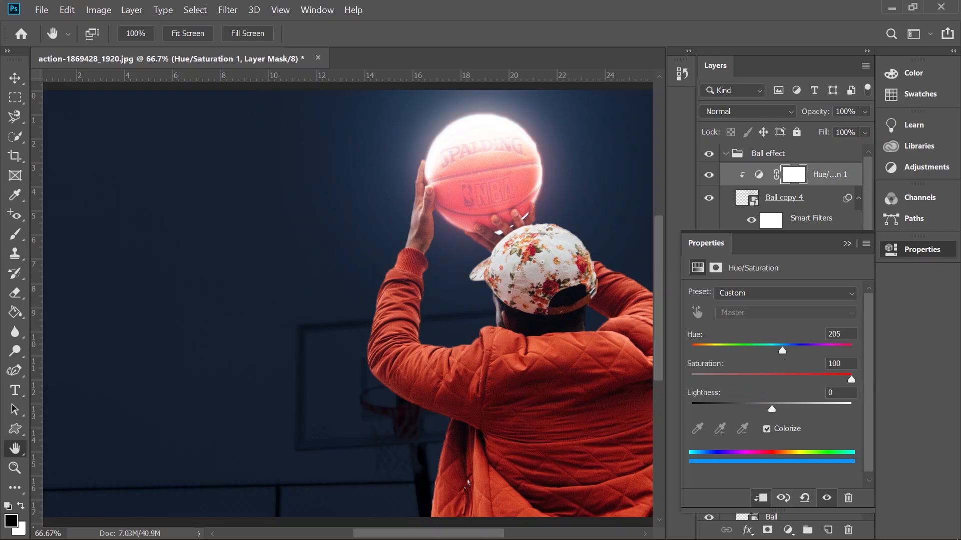
left_click_drag(770, 411, 759, 421)
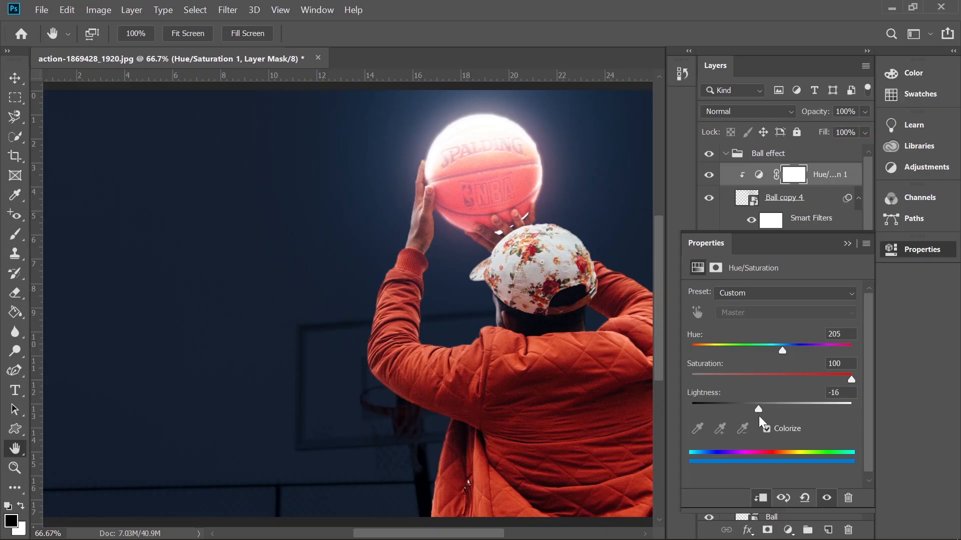
left_click(847, 244)
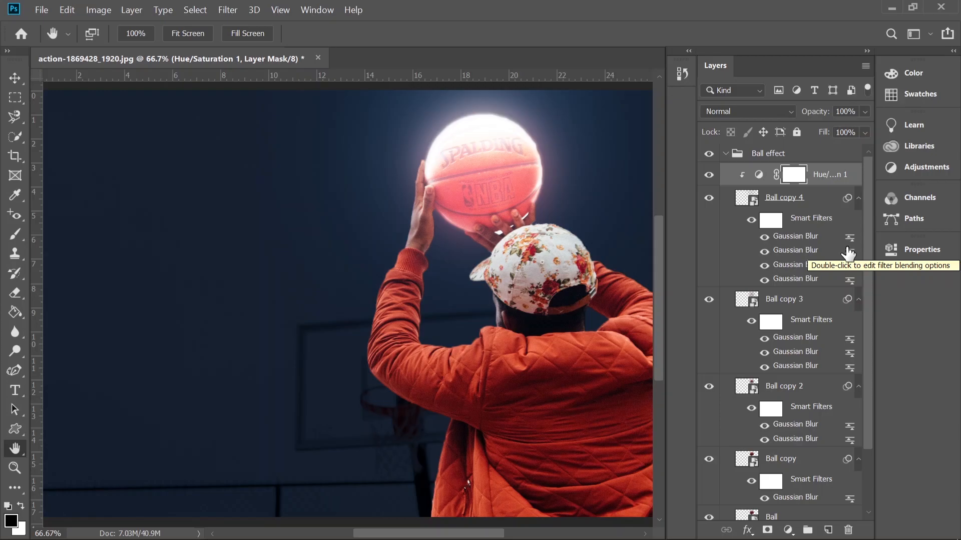
Collapse the Ball effect group and add a white layer mask to the Effect1 group
left_click(725, 154)
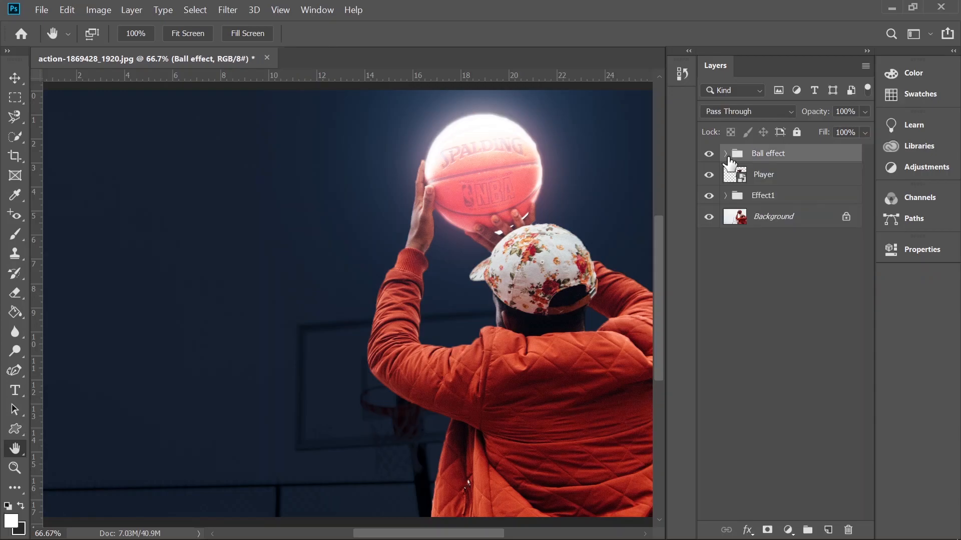
left_click(763, 195)
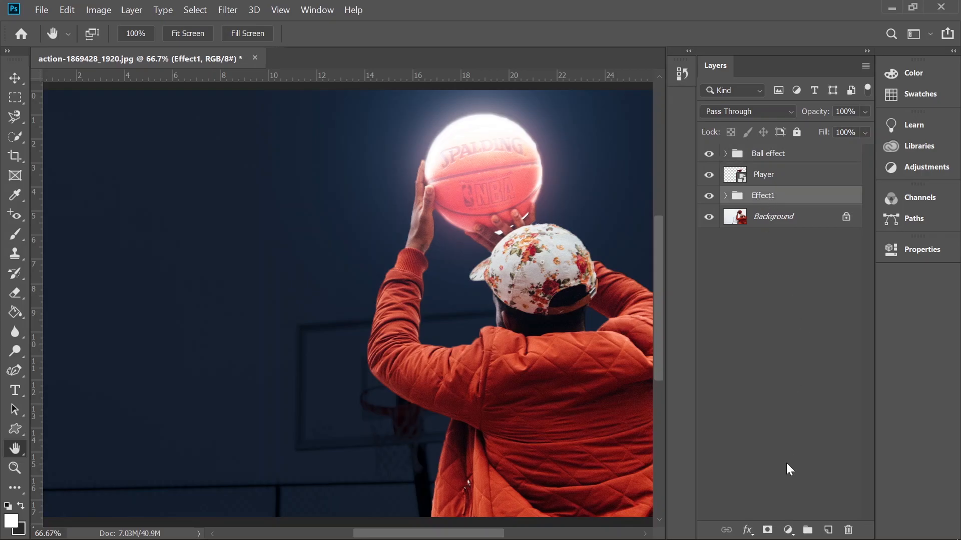
left_click(767, 530)
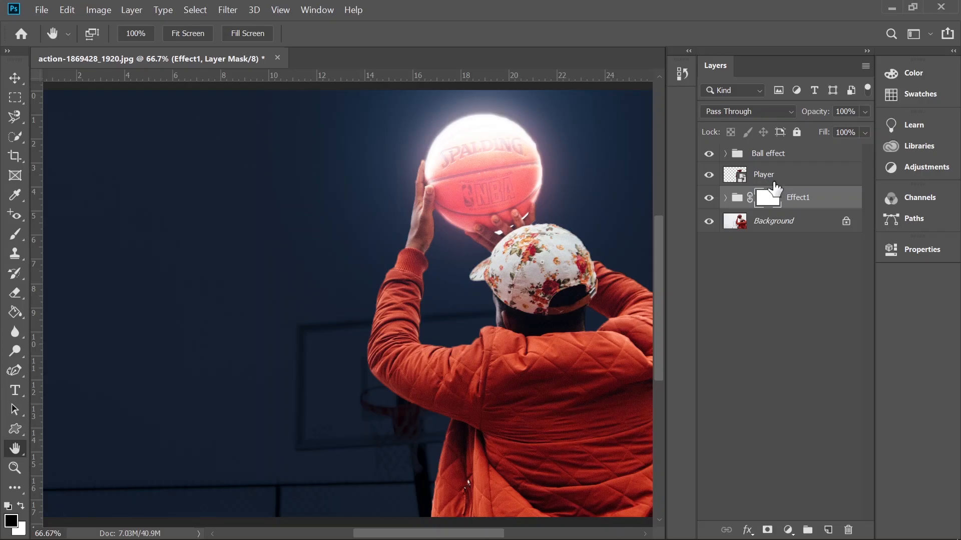
Load the Player layer's pixels as a selection, hide that layer, and make the Effect1 group's mask active
left_click(745, 176)
right_click(745, 176)
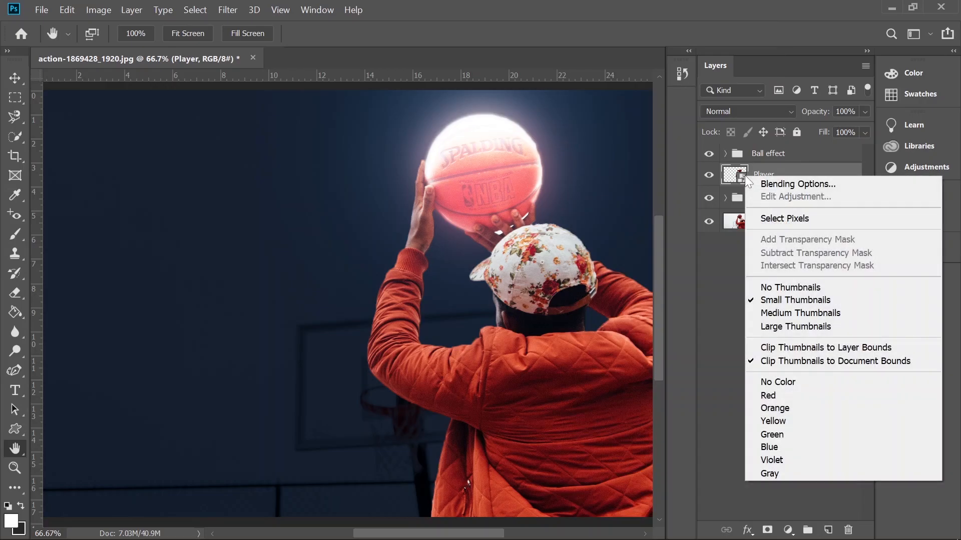
left_click(769, 219)
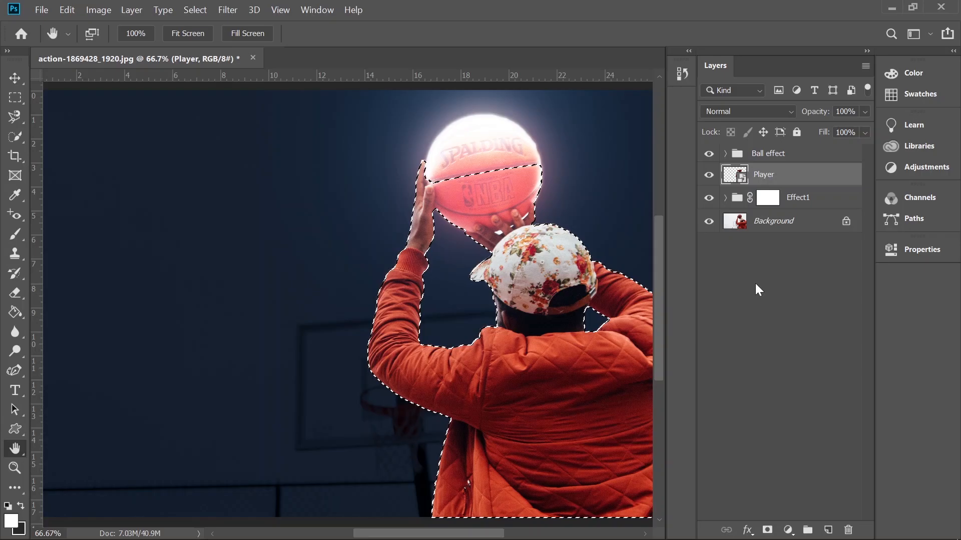
key("w")
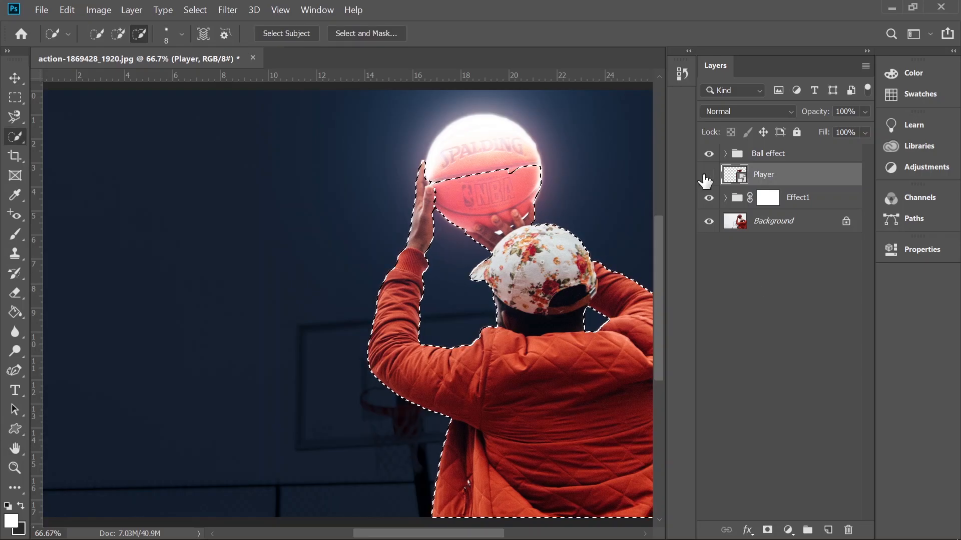
left_click(709, 175)
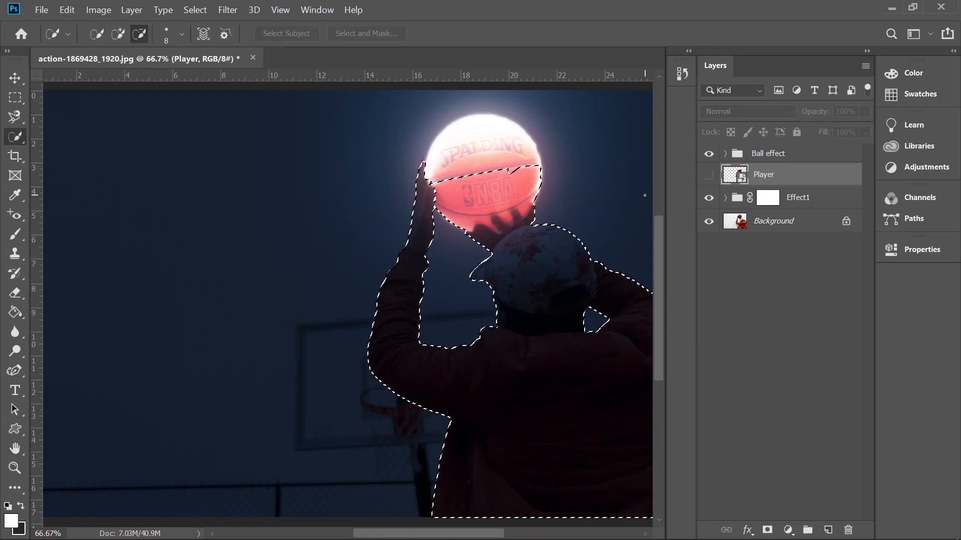
left_click(708, 197)
left_click(764, 202)
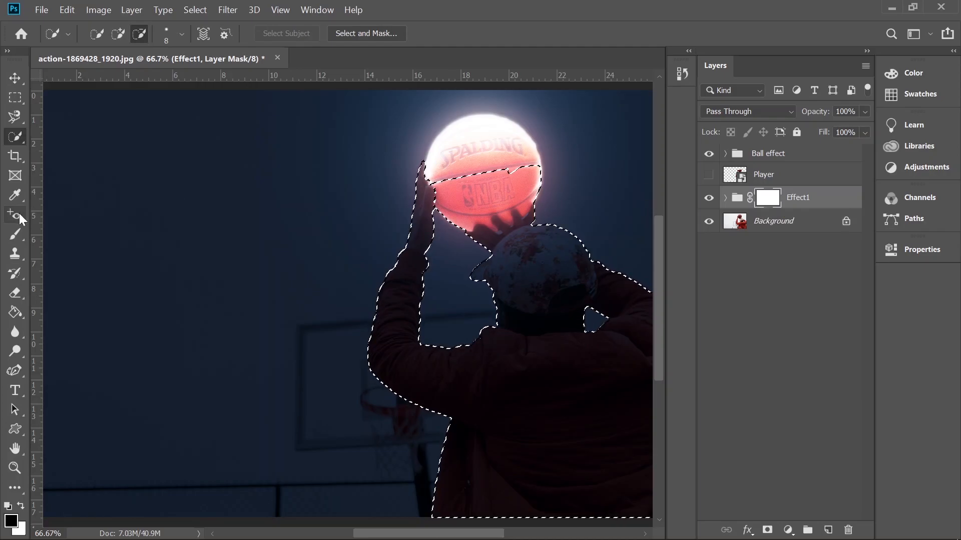
Paint black on the Effect1 mask with a 100 px Soft Round brush at 15% flow, over the player's hands, arms, cap and shoulders
left_click(14, 234)
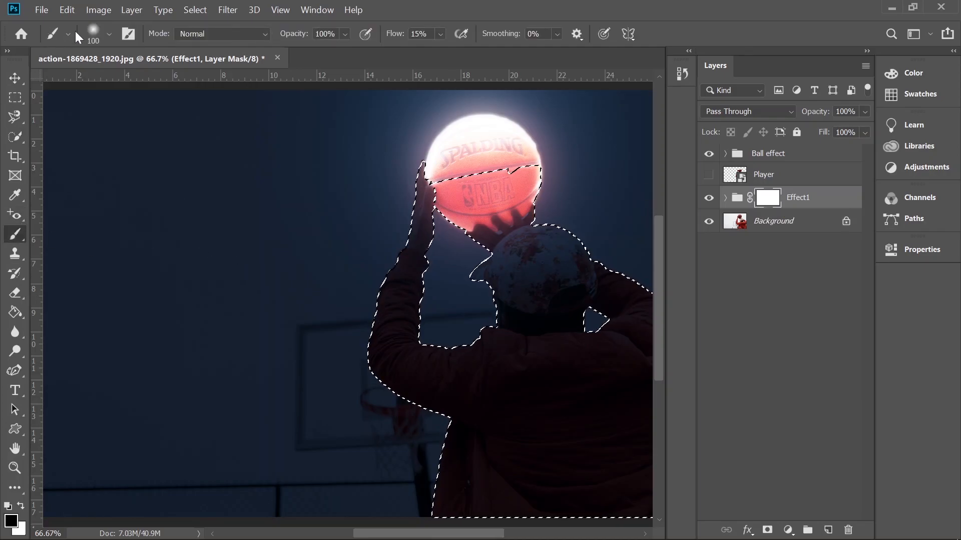
left_click(109, 34)
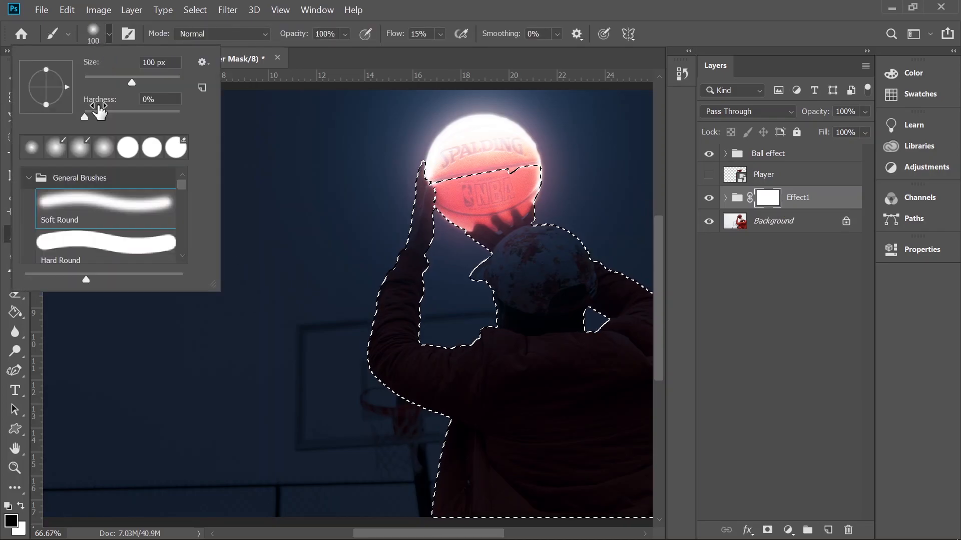
double_click(71, 212)
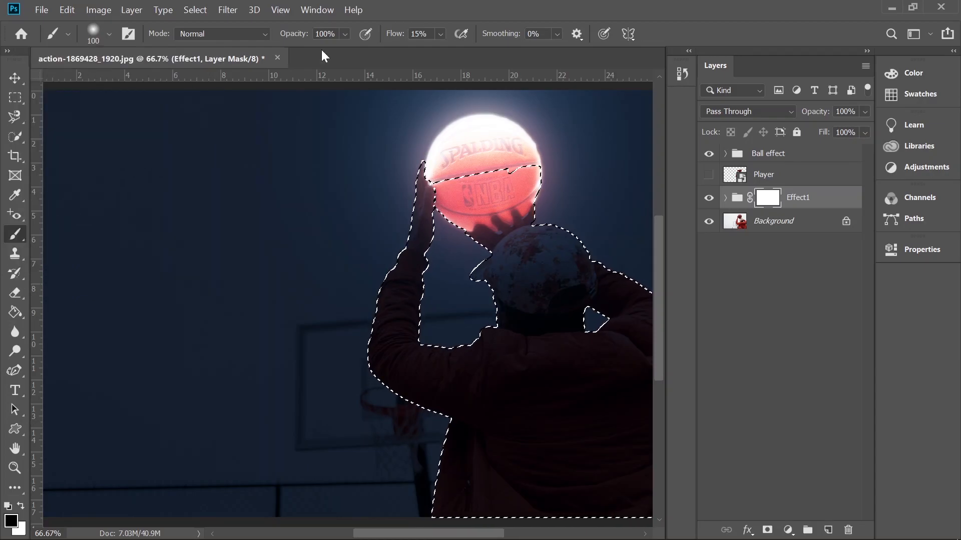
left_click(345, 35)
left_click(345, 34)
mouse_move(301, 35)
left_mouse_down()
mouse_move(251, 35)
mouse_move(303, 35)
left_mouse_up()
left_click(405, 33)
mouse_move(429, 220)
left_mouse_down()
mouse_move(433, 239)
mouse_move(433, 171)
left_mouse_up()
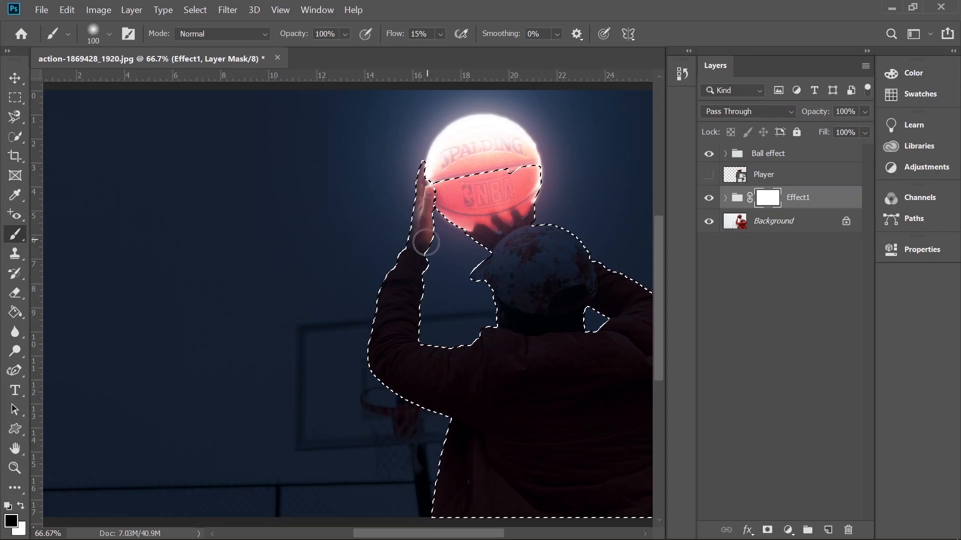
left_click_drag(422, 260, 434, 335)
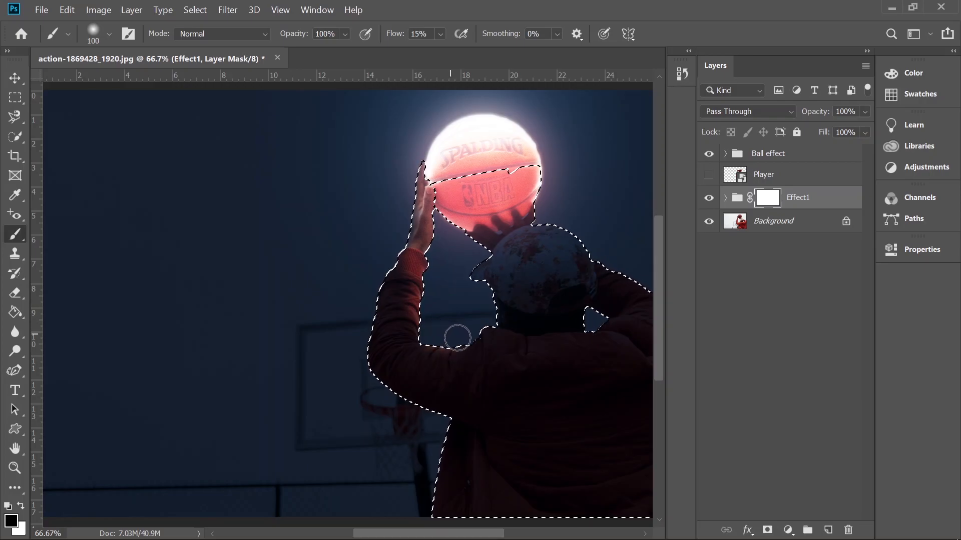
mouse_move(448, 339)
left_mouse_down()
mouse_move(486, 311)
mouse_move(488, 328)
mouse_move(488, 291)
mouse_move(473, 283)
mouse_move(489, 236)
mouse_move(494, 245)
mouse_move(486, 237)
mouse_move(531, 215)
mouse_move(533, 225)
mouse_move(542, 218)
mouse_move(586, 230)
mouse_move(508, 237)
mouse_move(495, 252)
mouse_move(534, 236)
mouse_move(485, 262)
mouse_move(541, 232)
mouse_move(580, 233)
mouse_move(519, 245)
mouse_move(577, 230)
mouse_move(585, 238)
mouse_move(507, 253)
left_mouse_up()
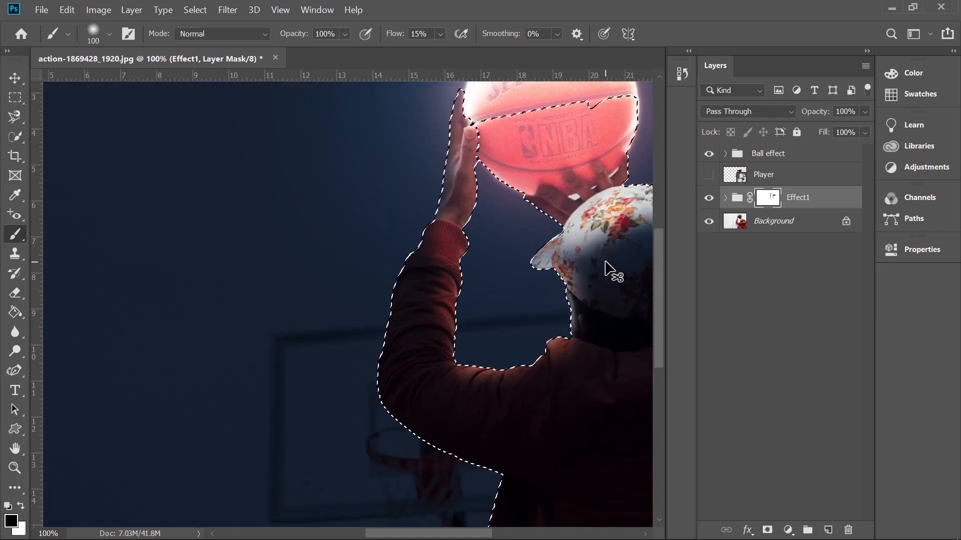
key("ctrl+minus")
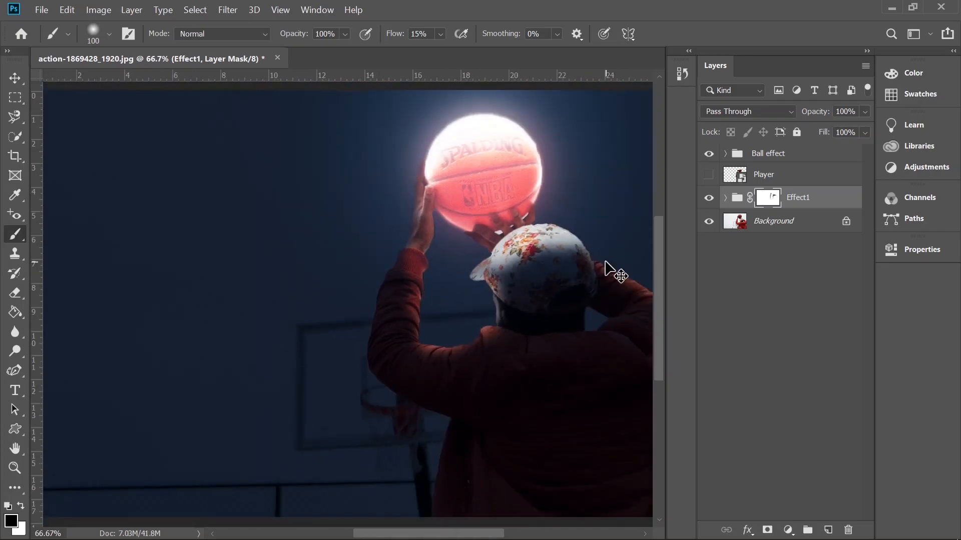
key("ctrl+minus")
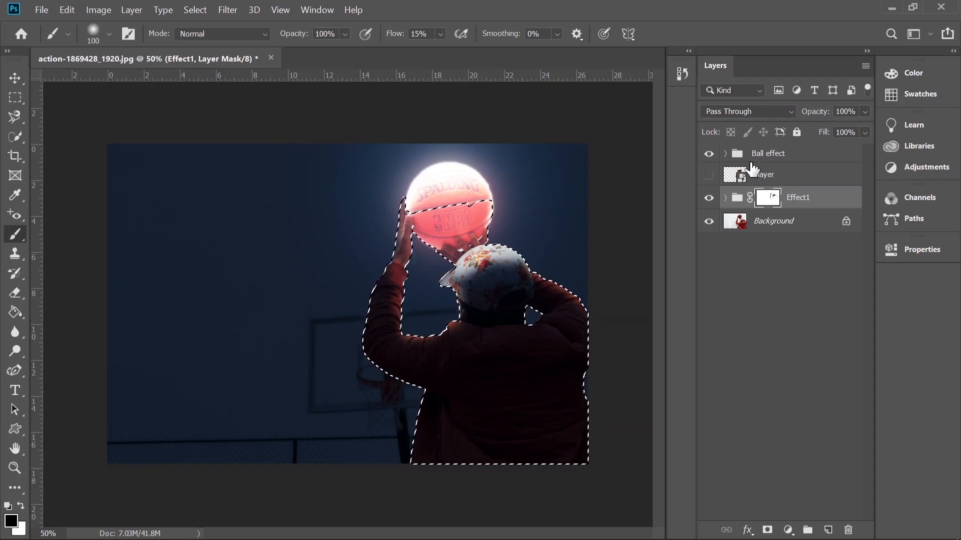
Duplicate the Hue/Saturation 1 adjustment from the Ball effect group and move the copy directly above the Effect1 group
left_click(723, 156)
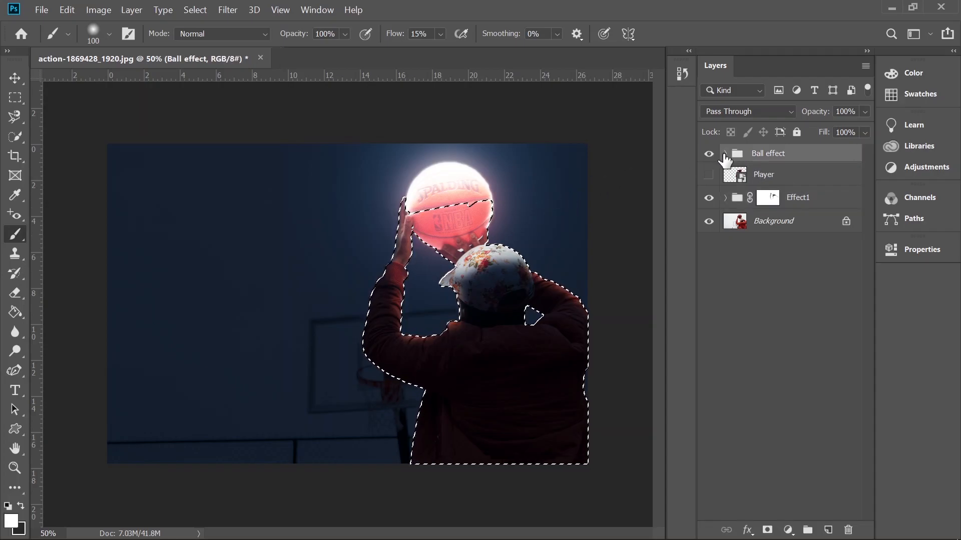
left_click(724, 154)
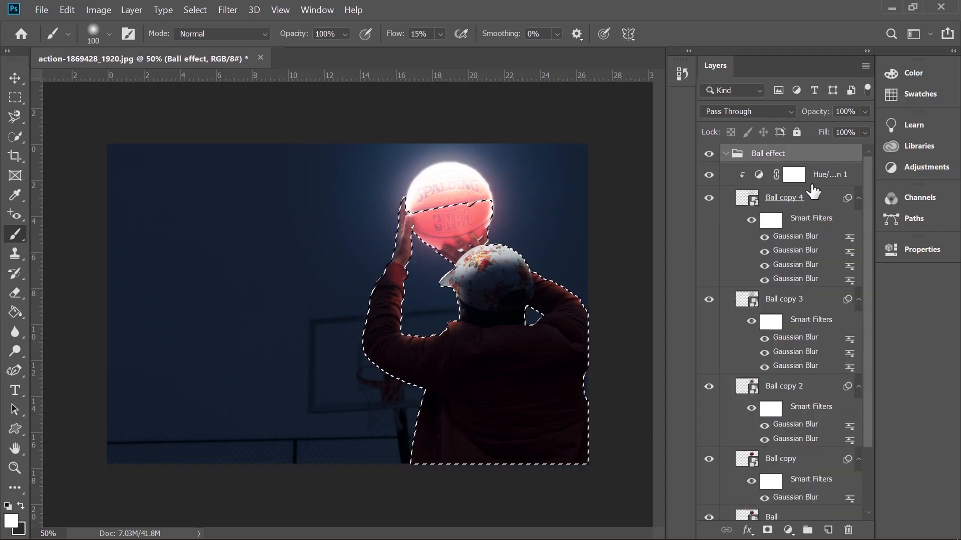
left_click(806, 178)
key("ctrl+j")
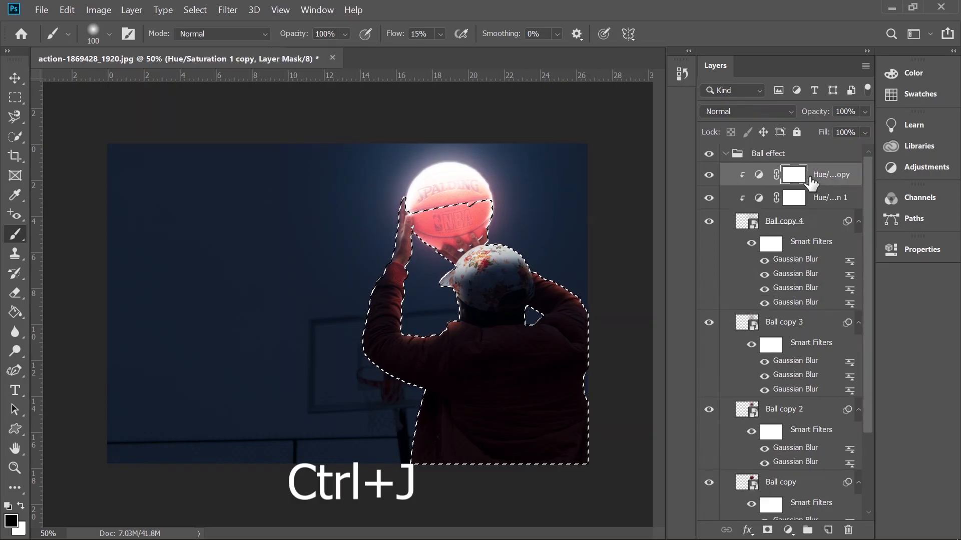
scroll(792, 205, "down", 2)
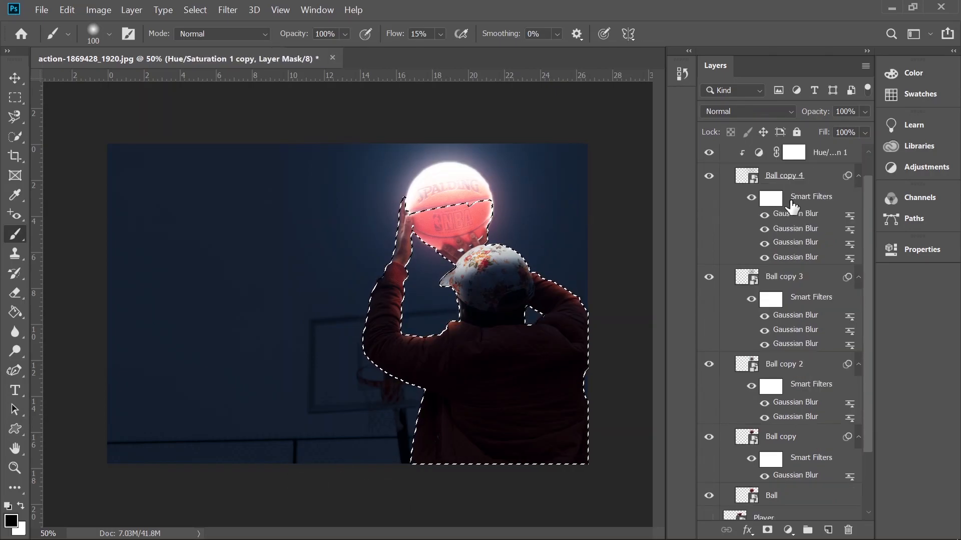
scroll(792, 205, "up", 2)
left_click_drag(807, 169, 774, 473)
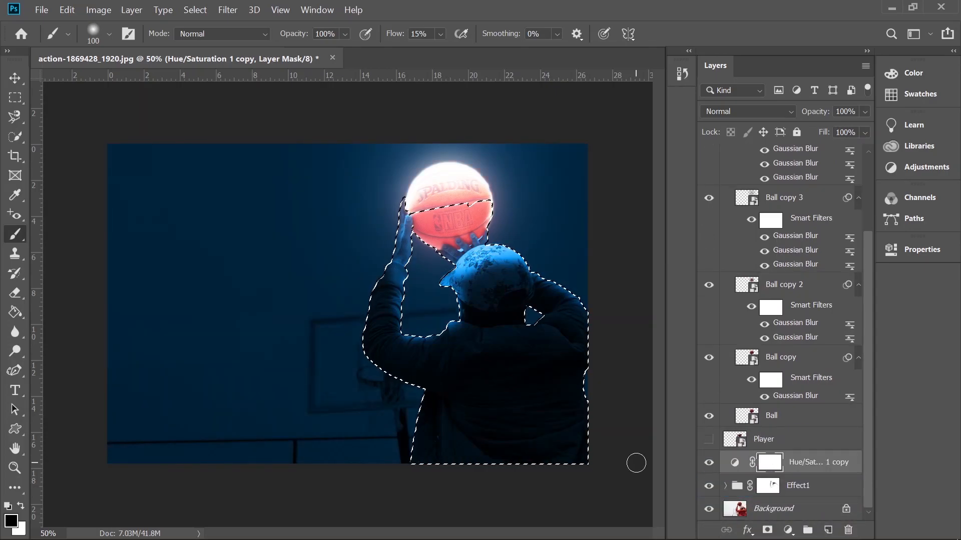
Load the Player layer's pixels as a selection and invert it to select everything except the player
left_click(733, 441)
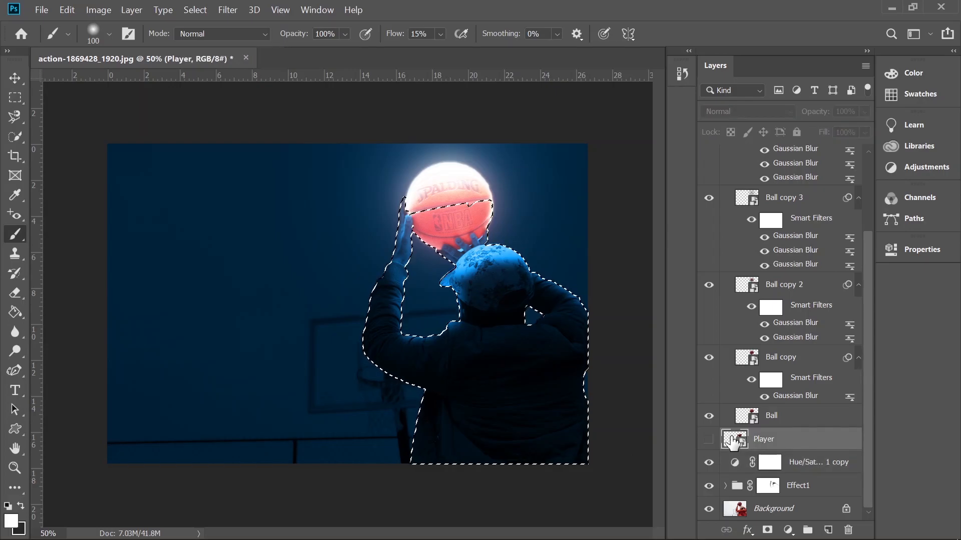
right_click(732, 442)
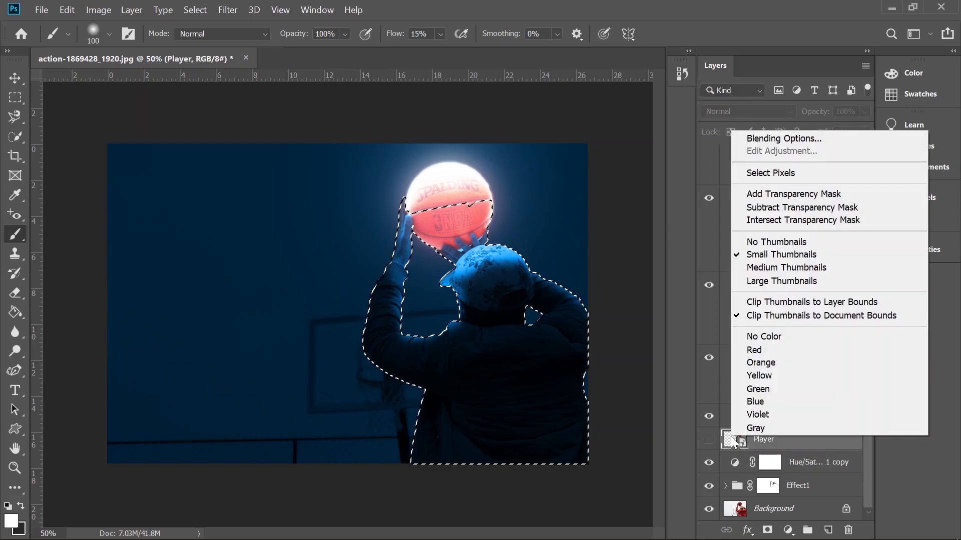
left_click(783, 172)
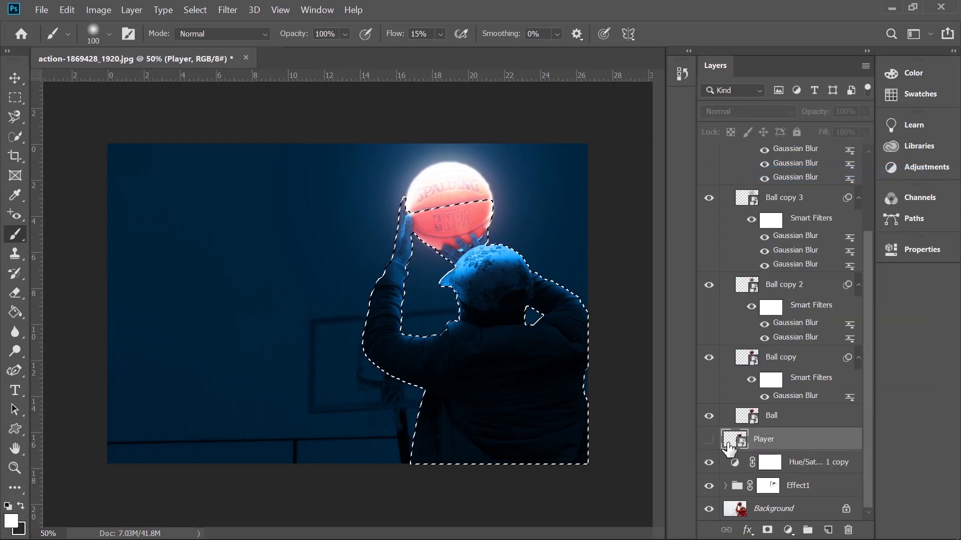
key("ctrl+shift+i")
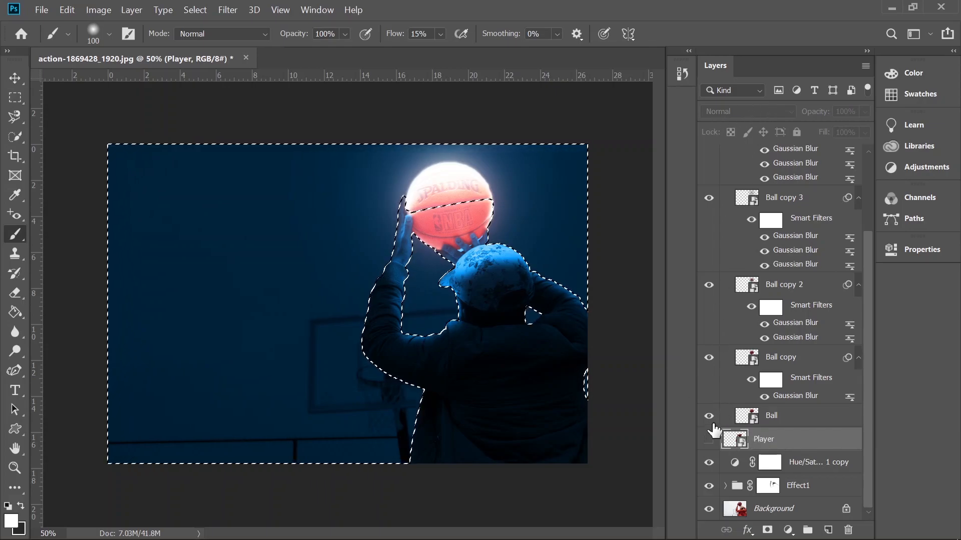
Make the Player layer visible again and set its blend mode to Overlay
left_click(708, 440)
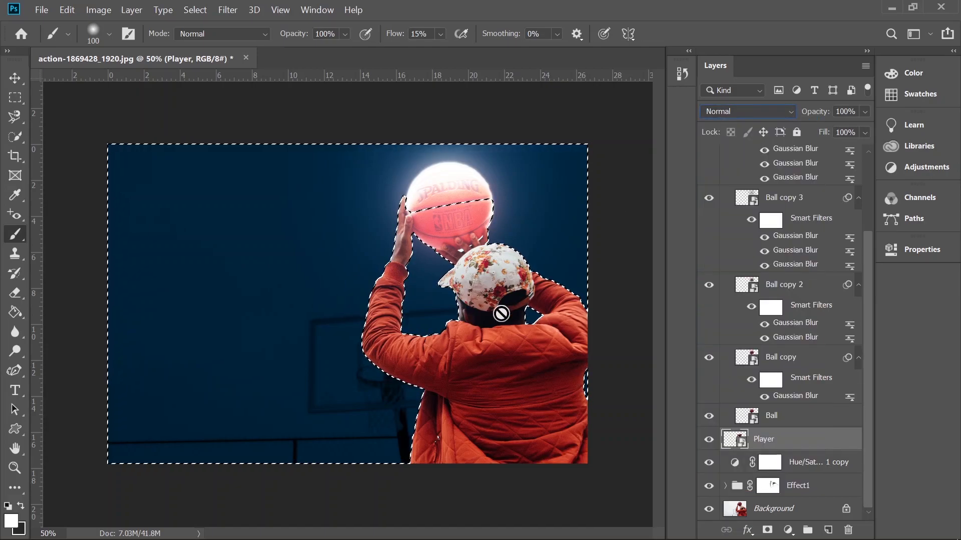
key("ctrl+i")
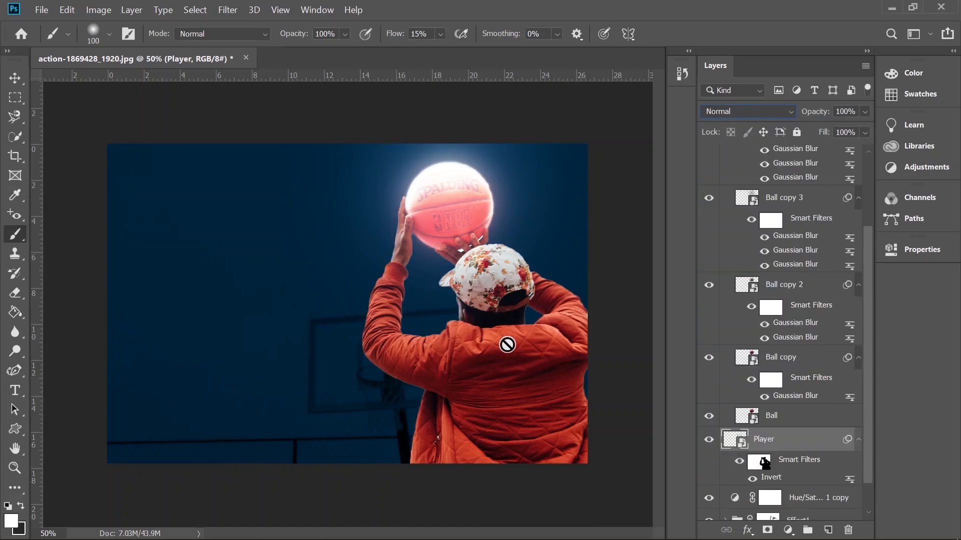
key("ctrl+z")
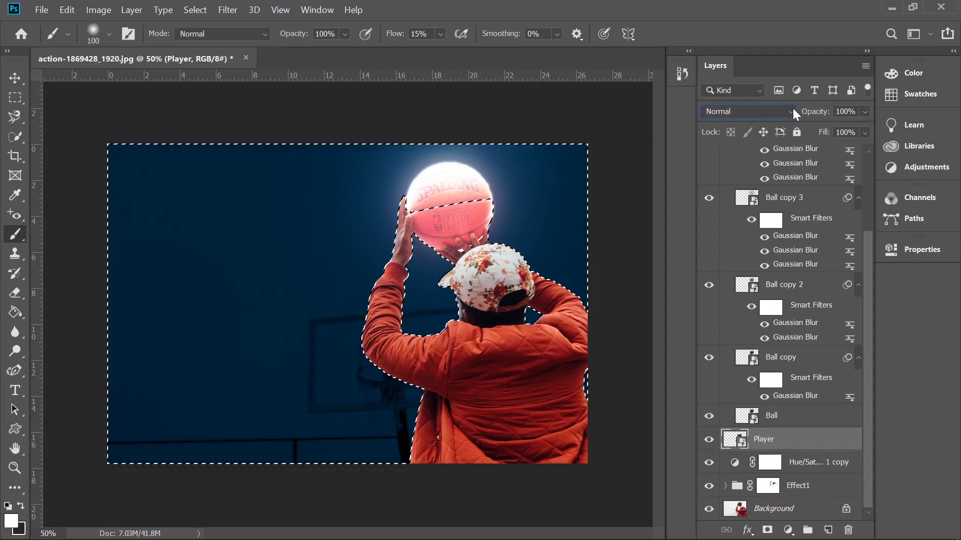
left_click(790, 113)
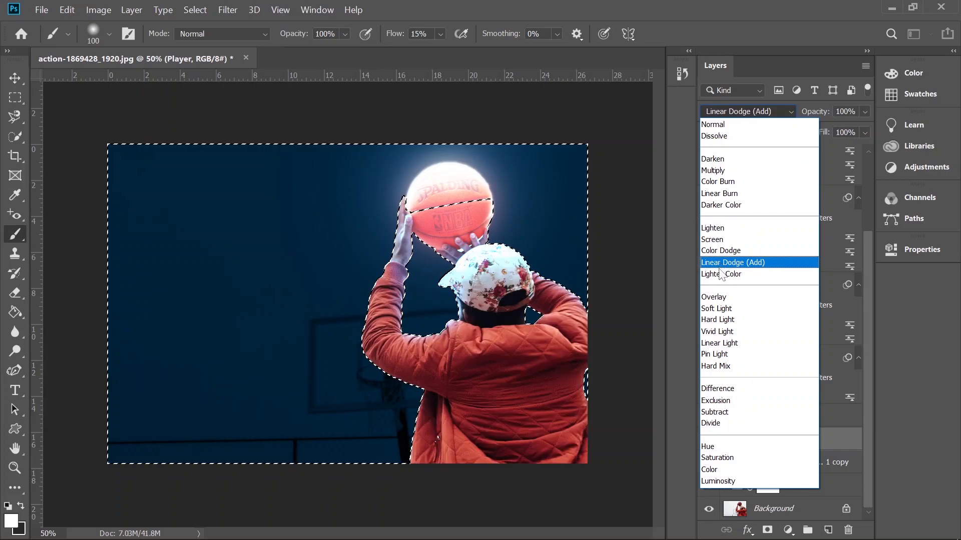
left_click(715, 297)
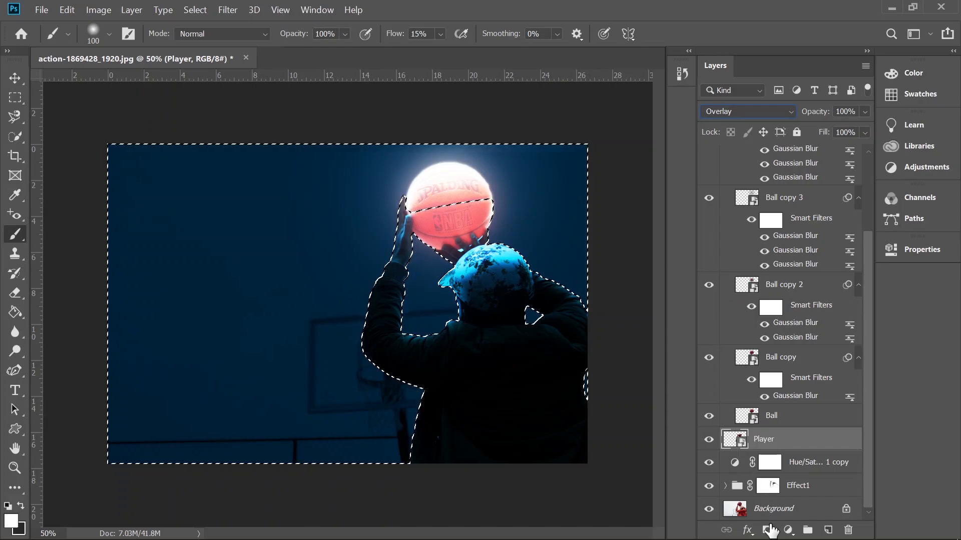
In the Player layer's Blend If settings, split the Underlying Layer's black slider to 0 / 140 and apply it
left_click(747, 536)
left_click(789, 391)
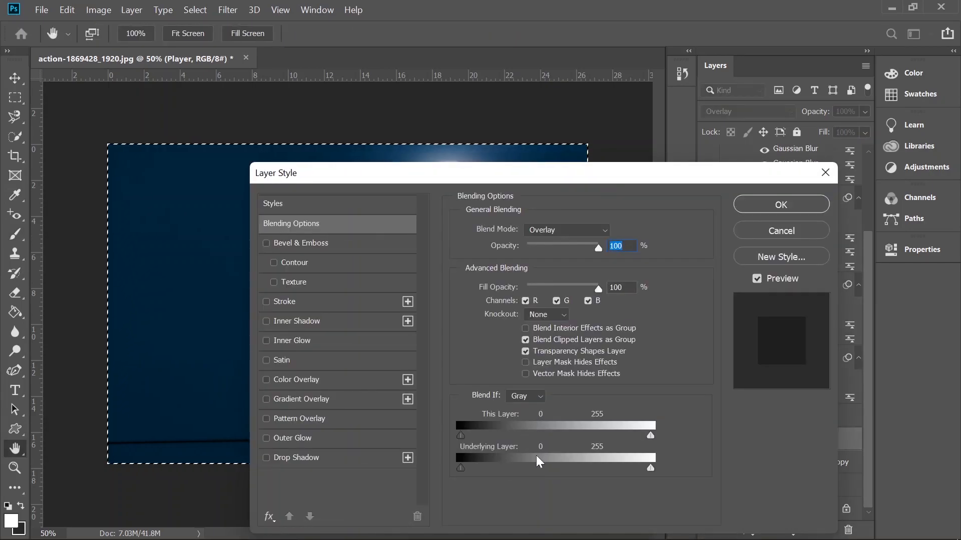
key("alt")
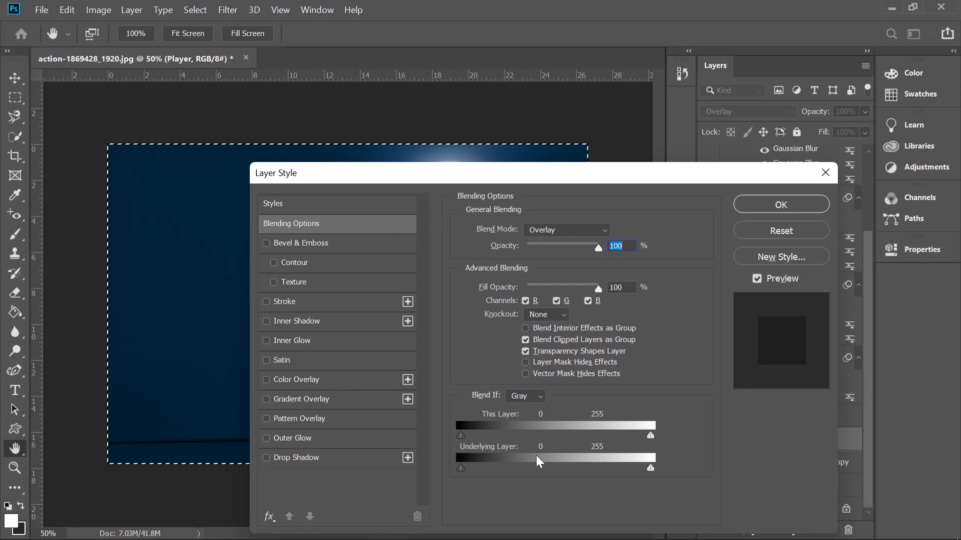
mouse_move(554, 457)
left_mouse_down()
mouse_move(601, 462)
mouse_move(567, 464)
left_mouse_up()
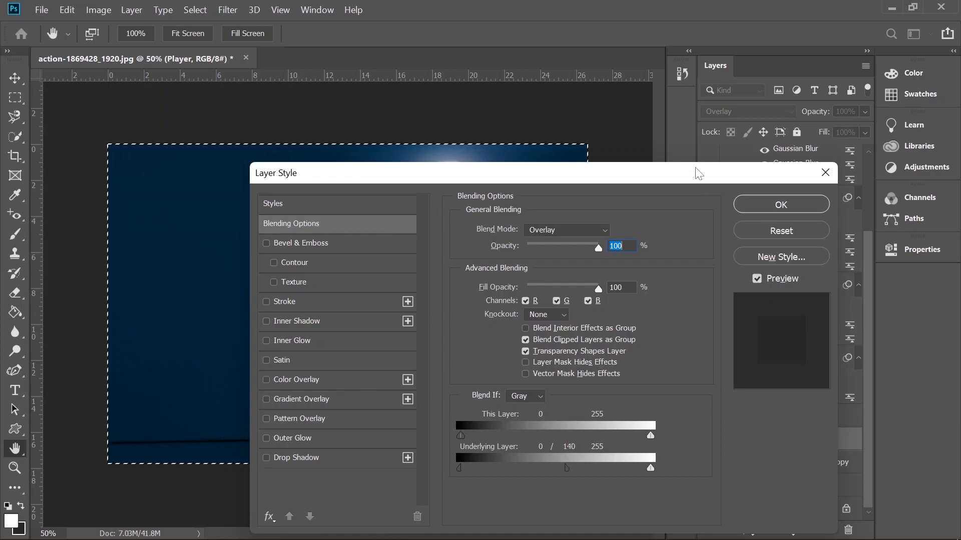
left_click(771, 205)
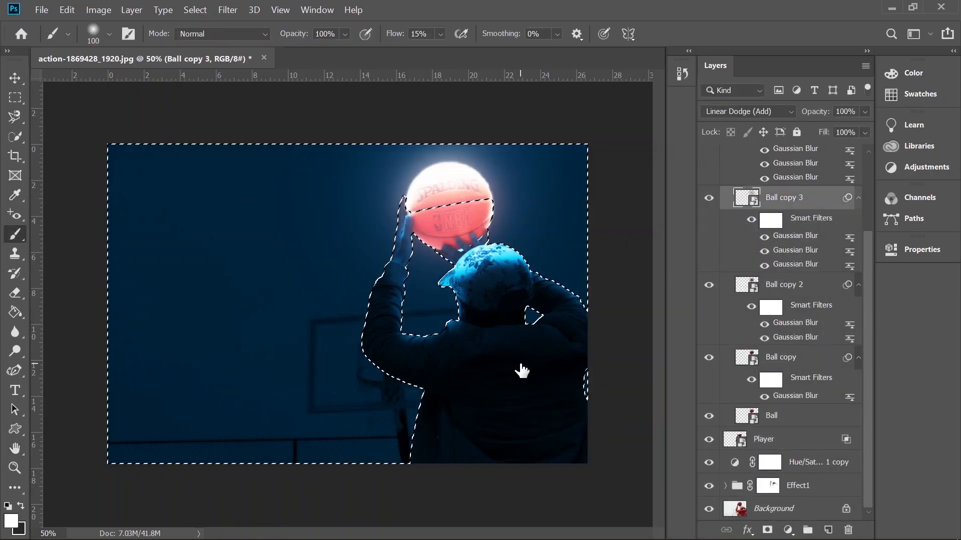
Add a Color Lookup adjustment masked by the selection above Hue/Saturation 1 in the Ball effect group, using the LateSunset.3DL LUT
scroll(734, 269, "up", 3)
left_click(836, 180)
key("v")
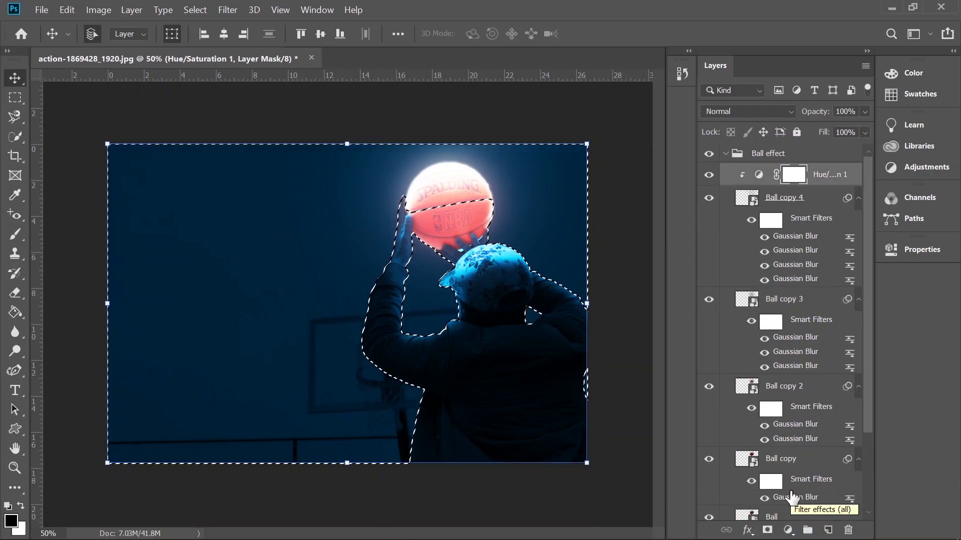
left_click(788, 530)
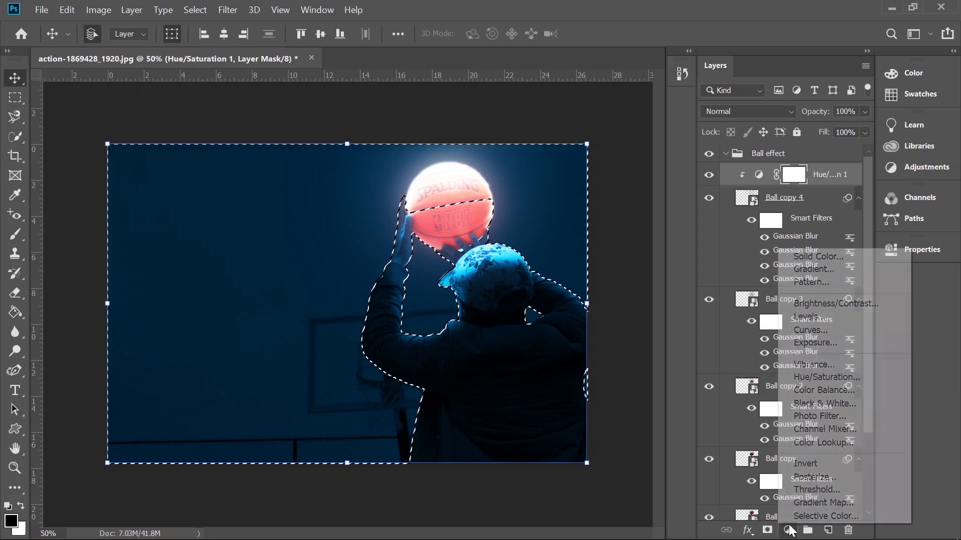
left_click(823, 444)
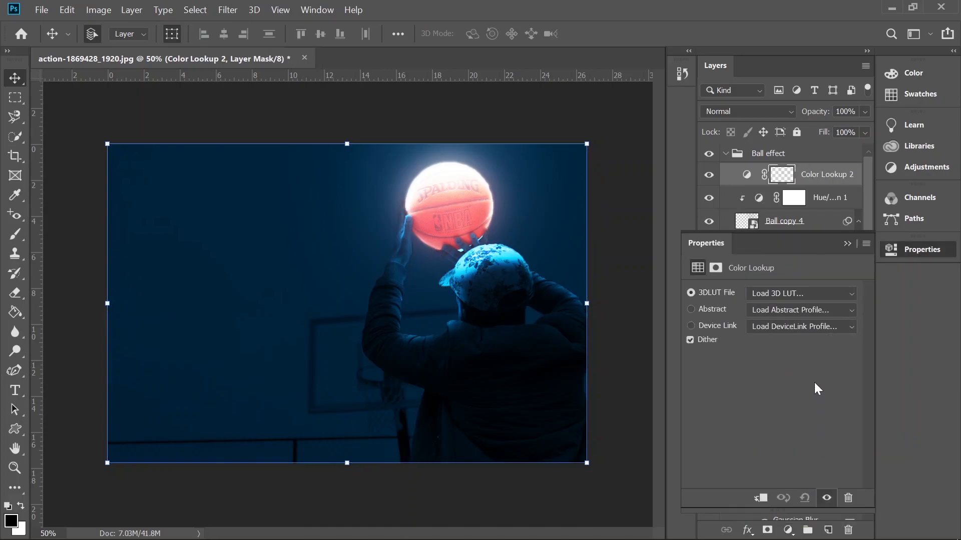
left_click(851, 296)
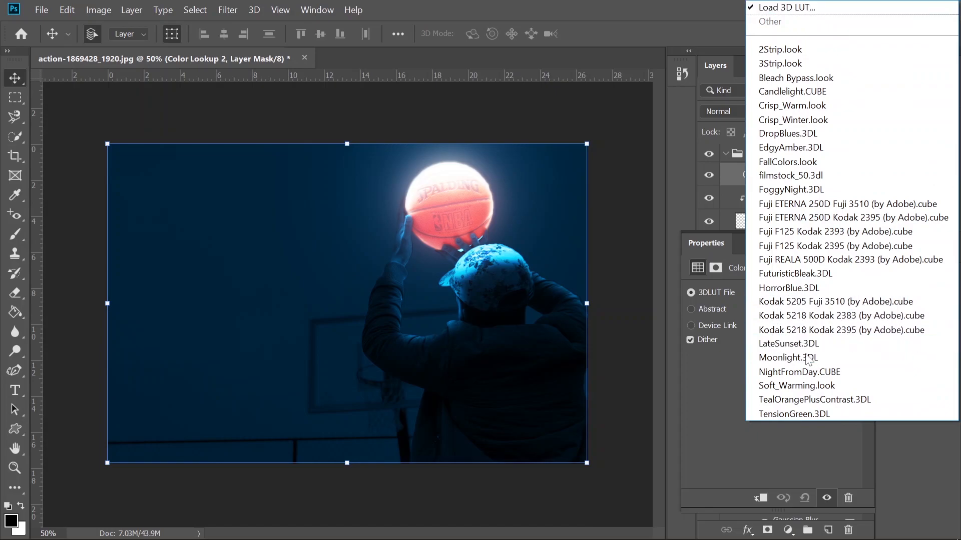
left_click(800, 343)
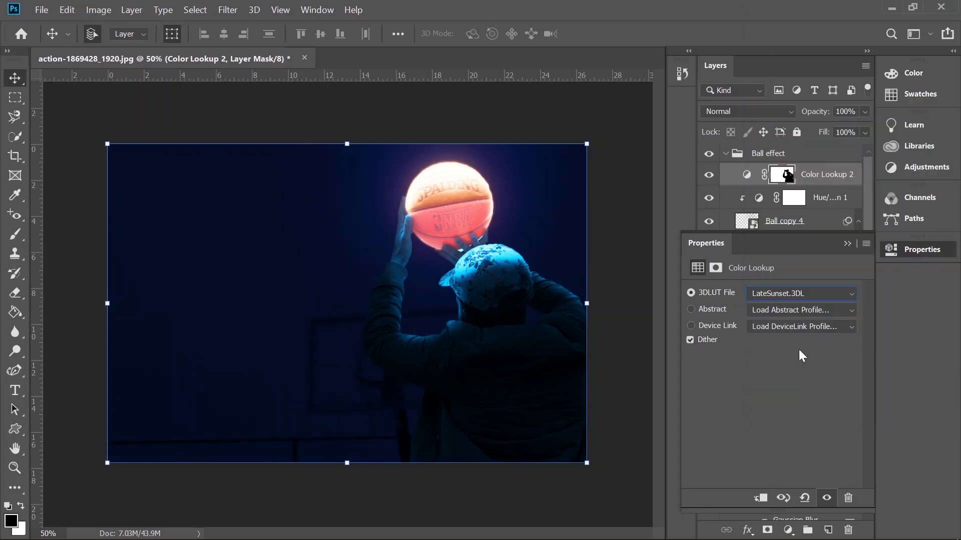
Set the new Color Lookup layer's blend mode to Soft Light and its opacity to 55%
left_click(847, 245)
left_click(786, 112)
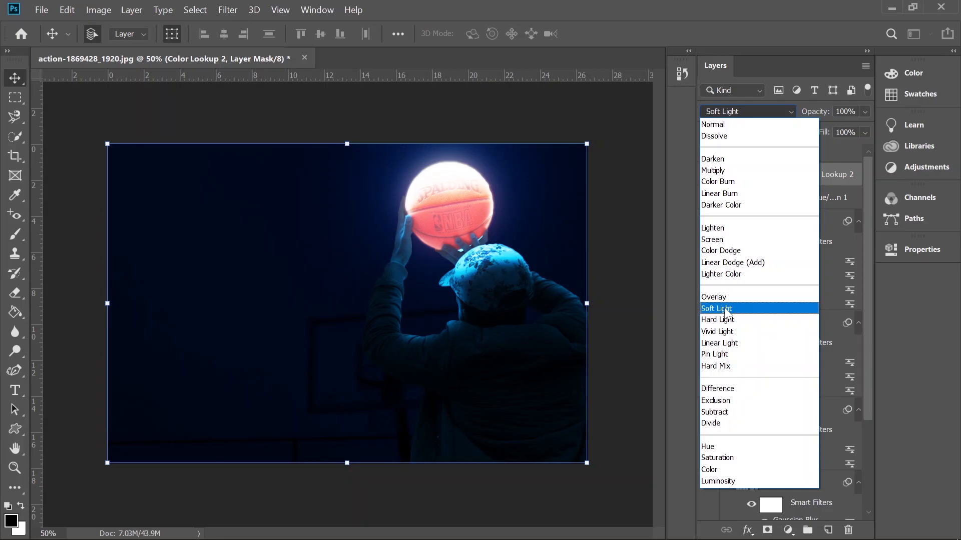
left_click(726, 310)
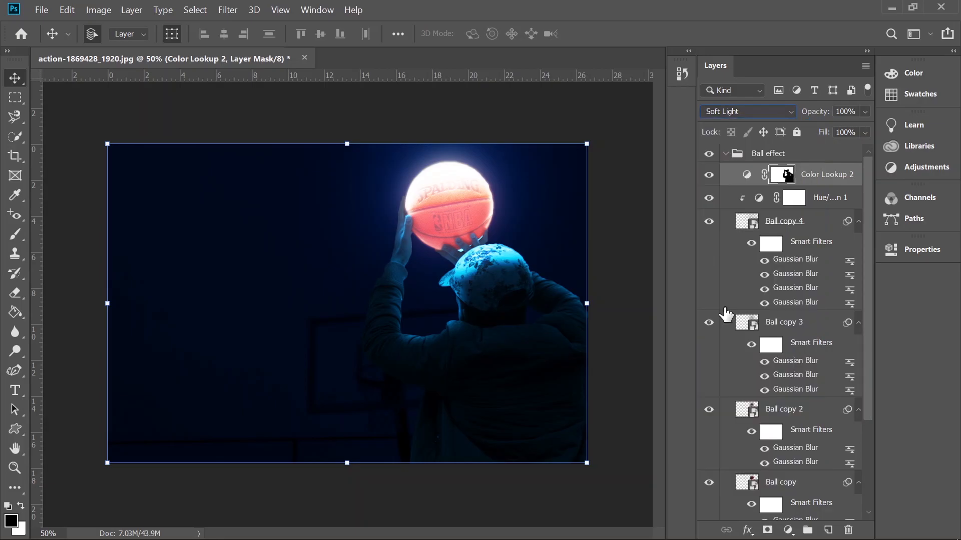
left_click(865, 112)
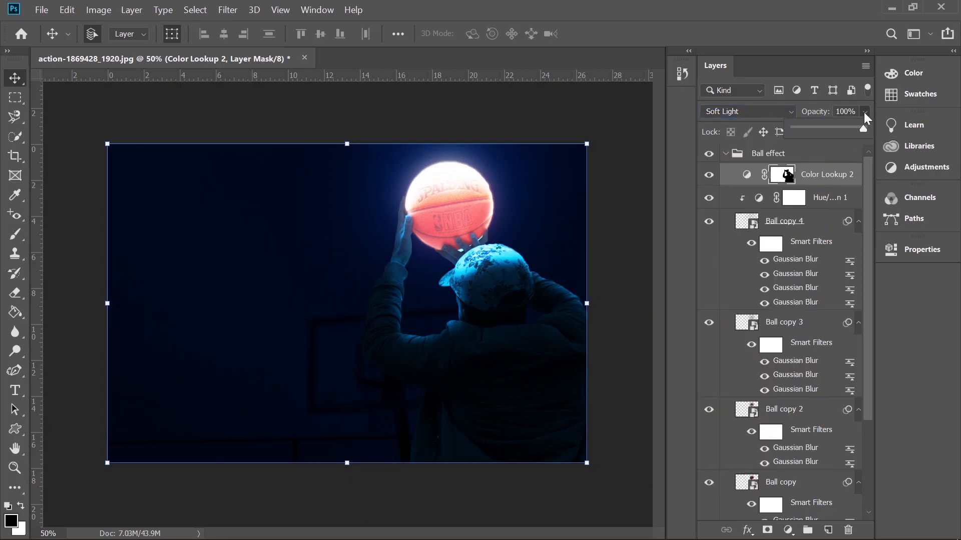
left_click_drag(856, 127, 839, 129)
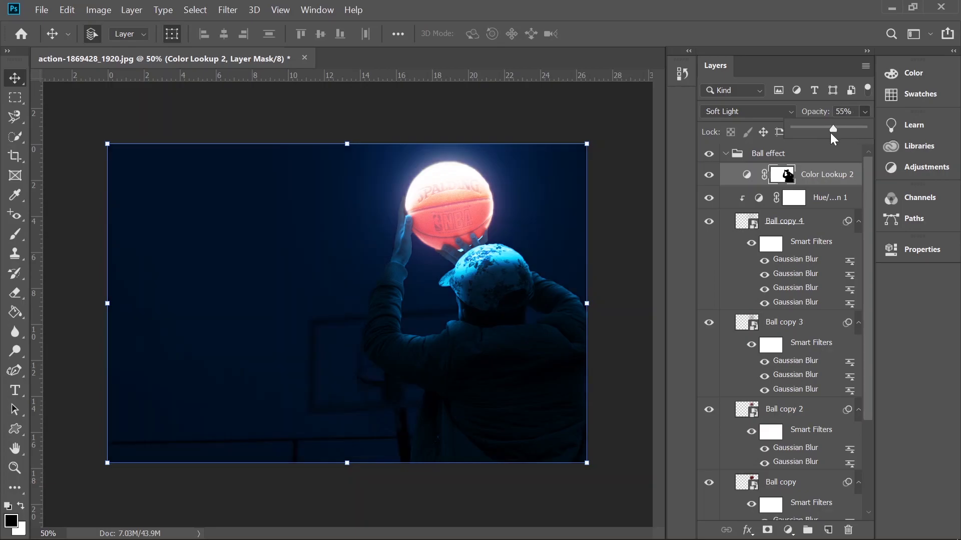